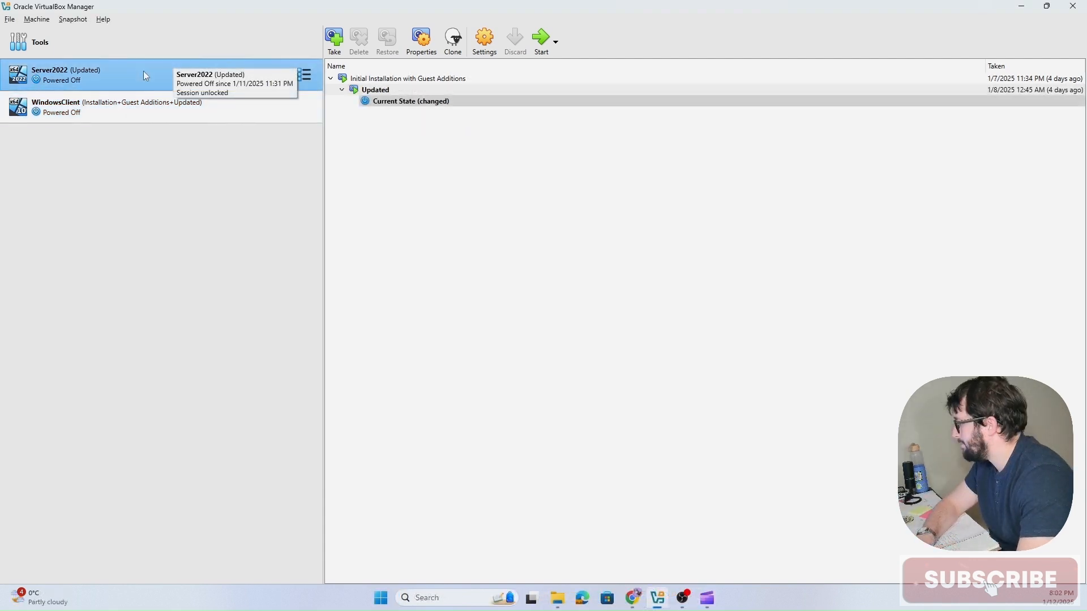
Step: Attach the Server2022 VM's first network adapter to Internal Network and save the settings
click(490, 42)
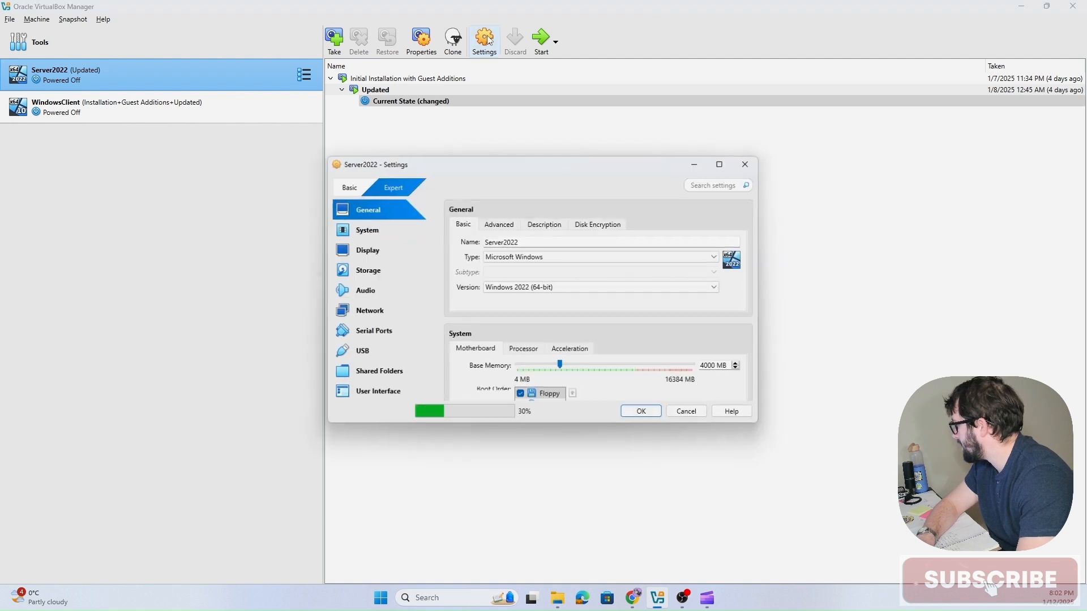
click(362, 311)
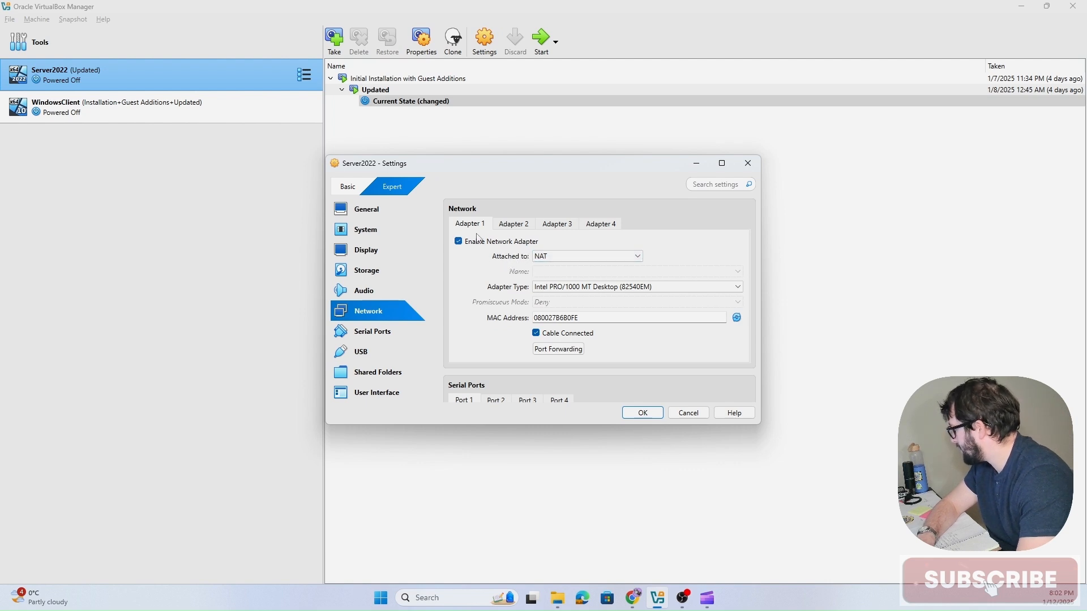
click(568, 262)
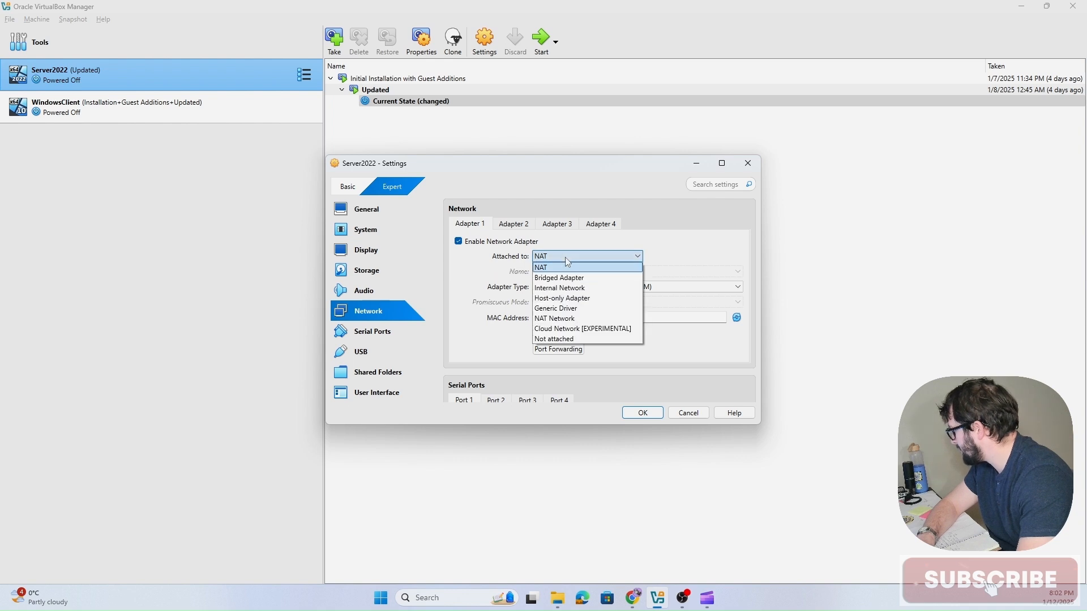
click(571, 290)
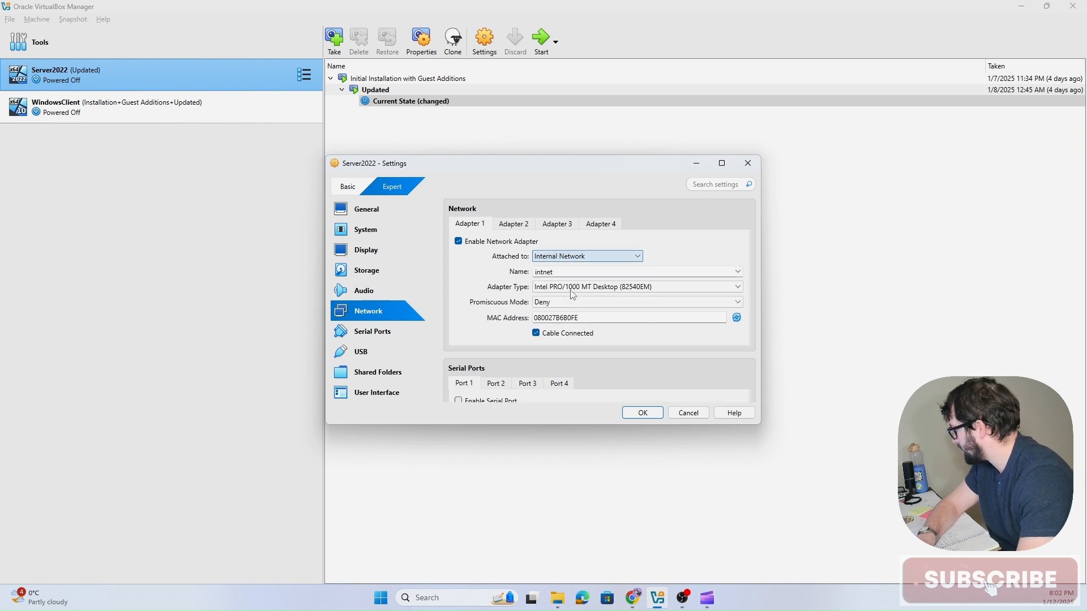
click(643, 413)
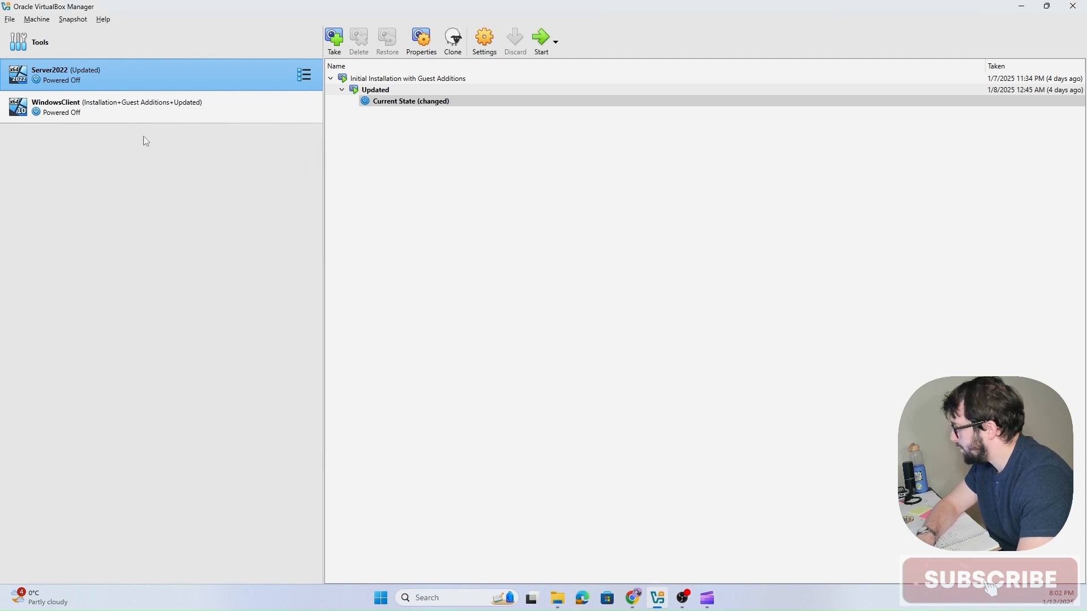
Step: Attach the WindowsClient VM's first network adapter to Internal Network and save the settings
click(104, 110)
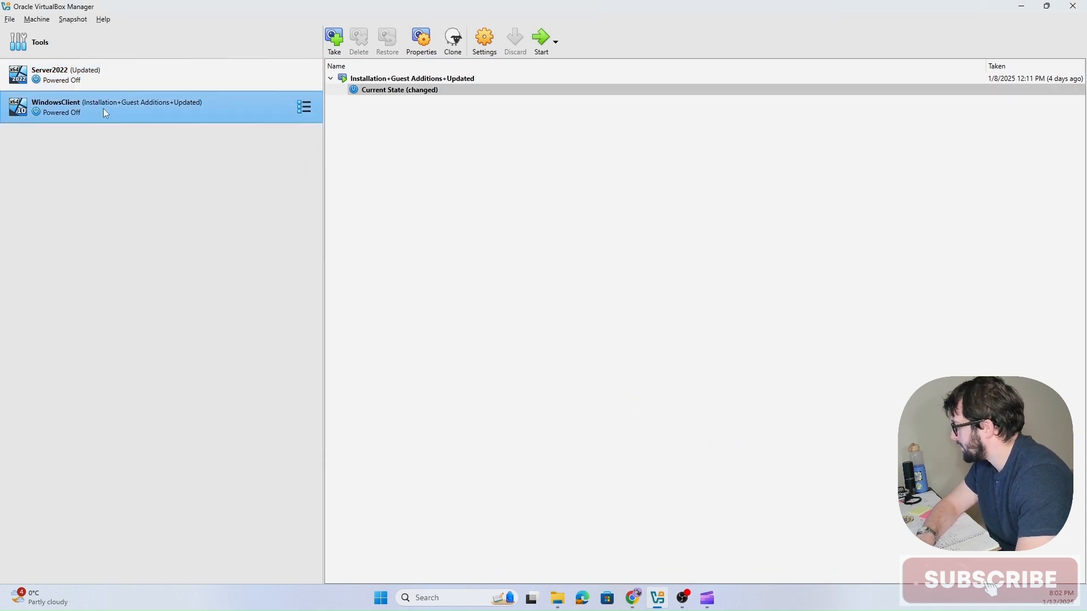
click(488, 42)
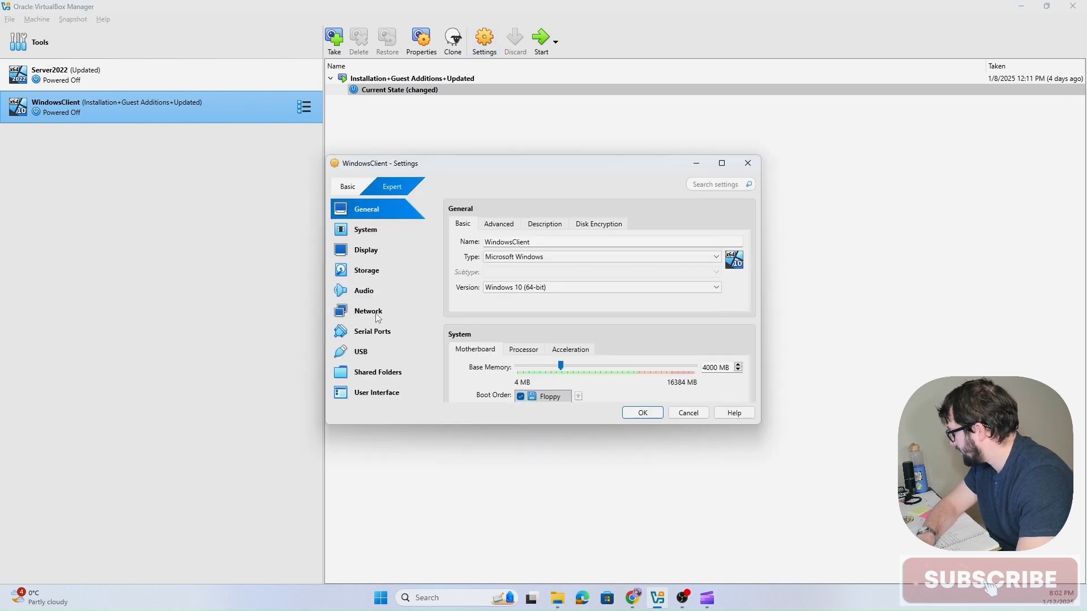
click(377, 317)
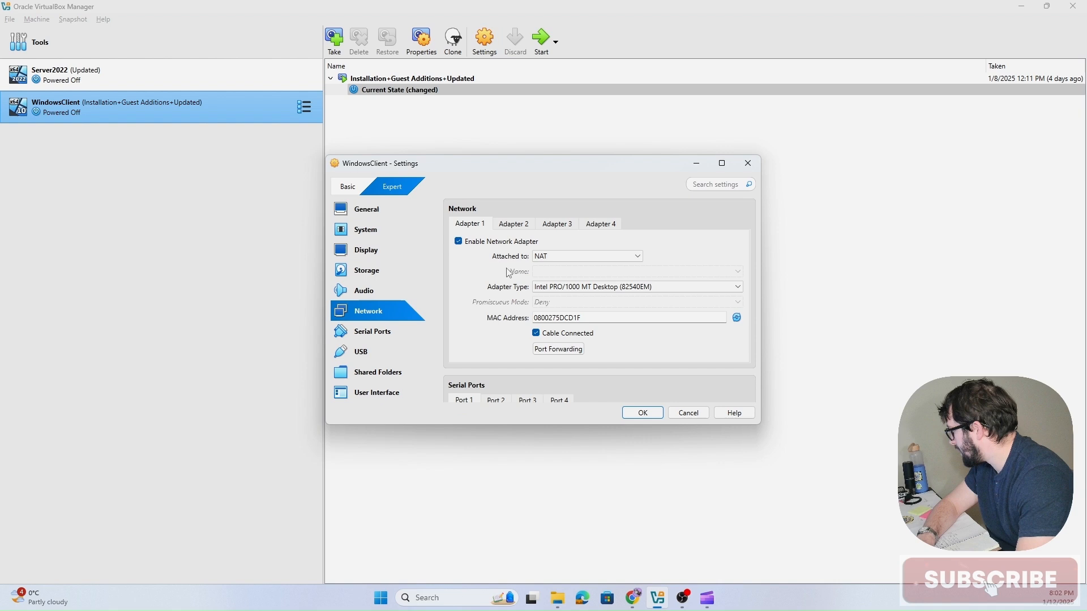
click(557, 258)
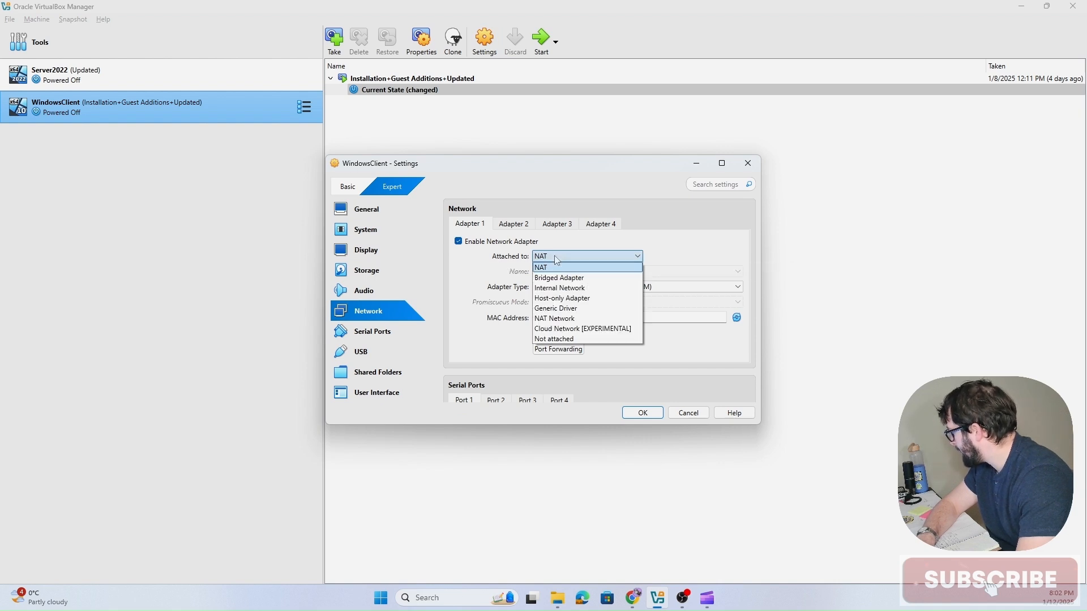
click(576, 288)
click(646, 414)
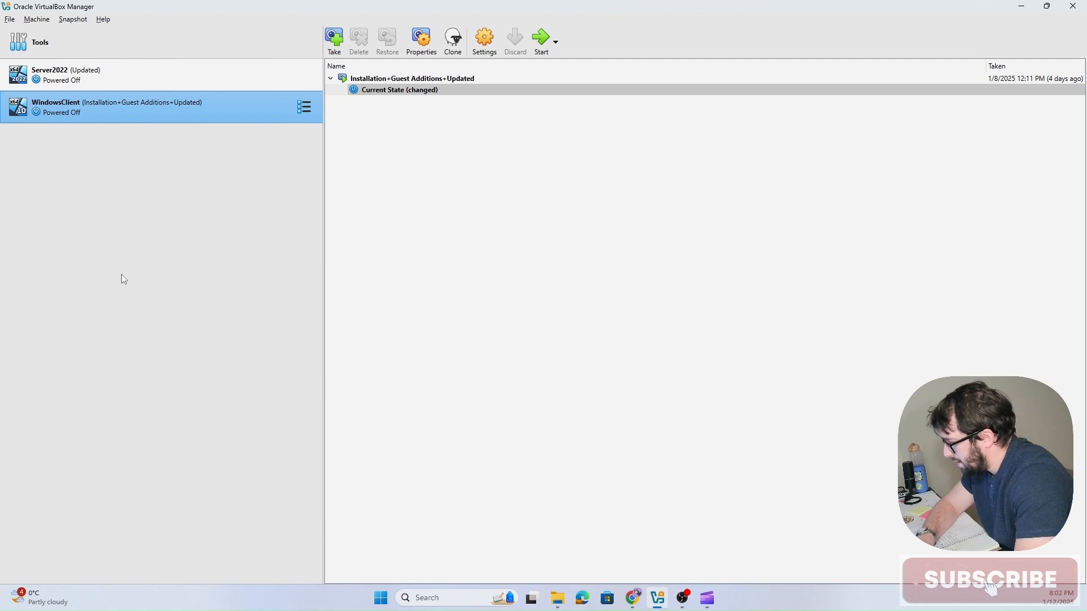
Step: Start the Server2022 virtual machine
click(108, 81)
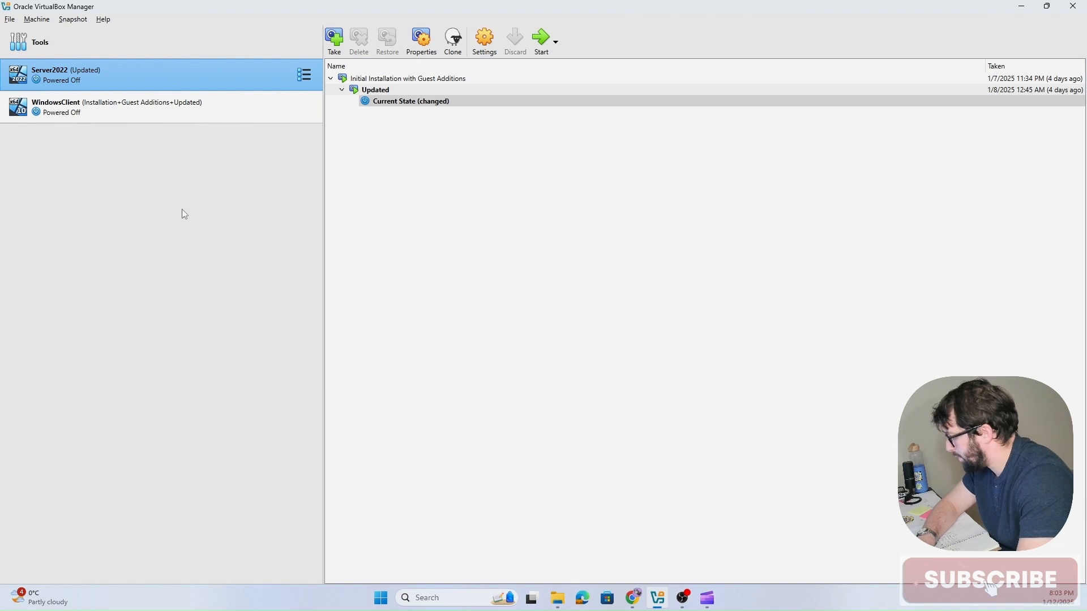
click(542, 41)
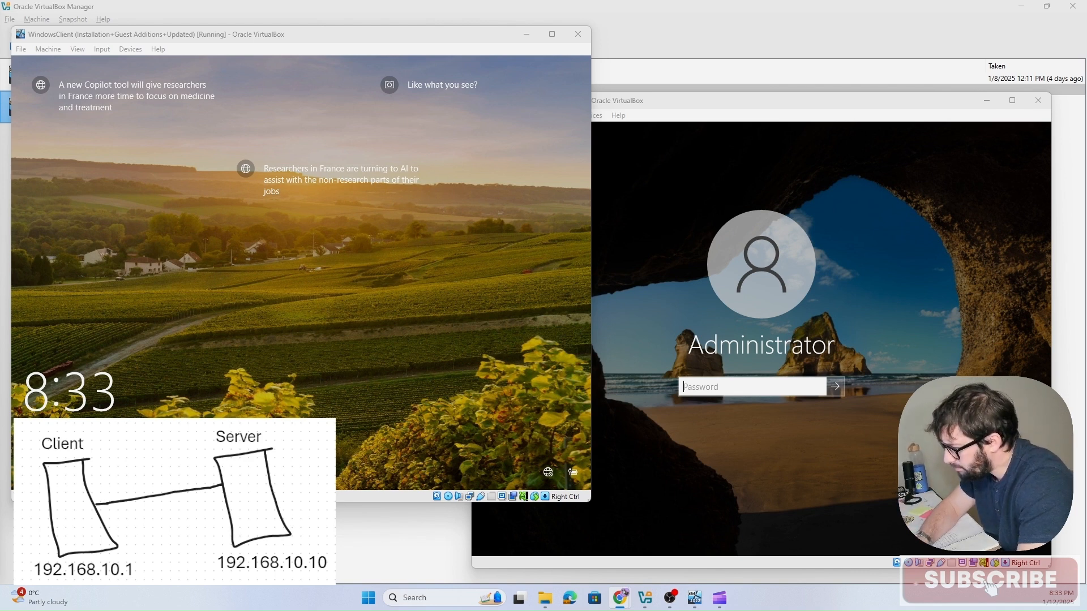
Step: Try twice to sign in to the client VM by entering the account password
click(209, 230)
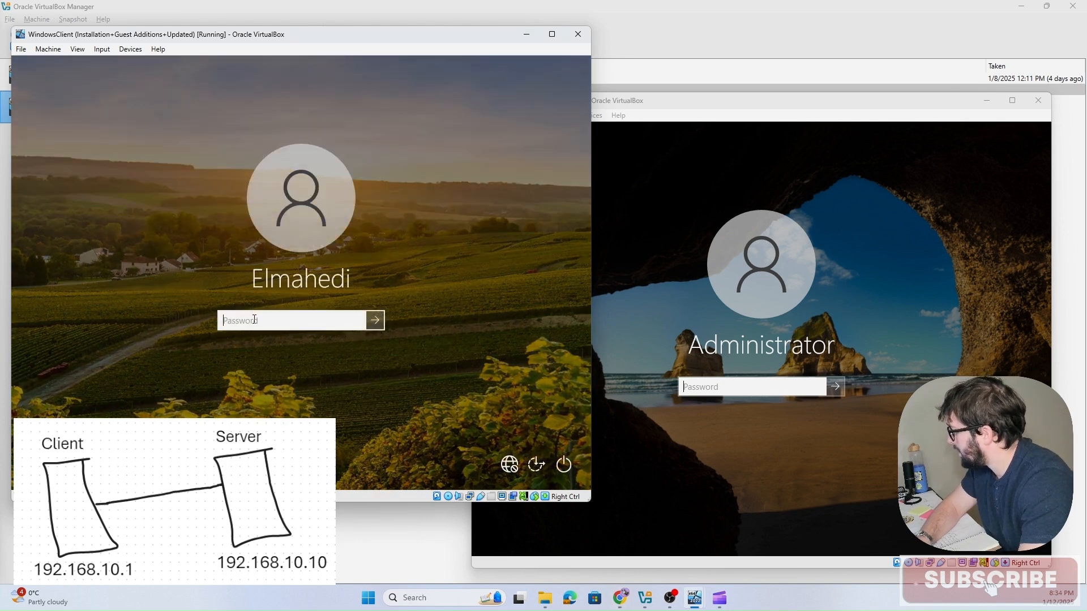
text(••••••)
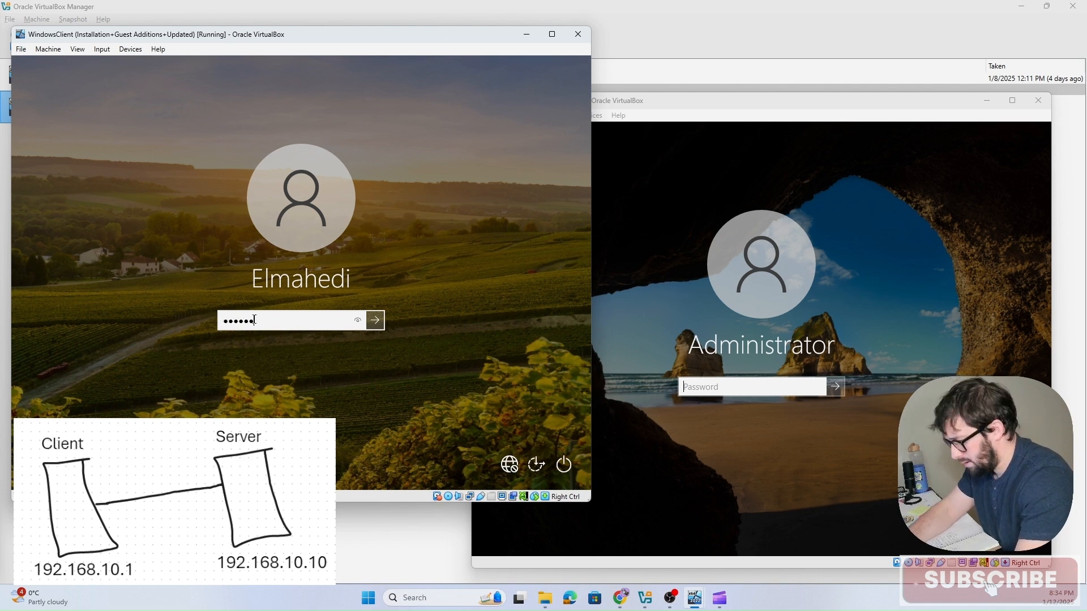
text(•••••••)
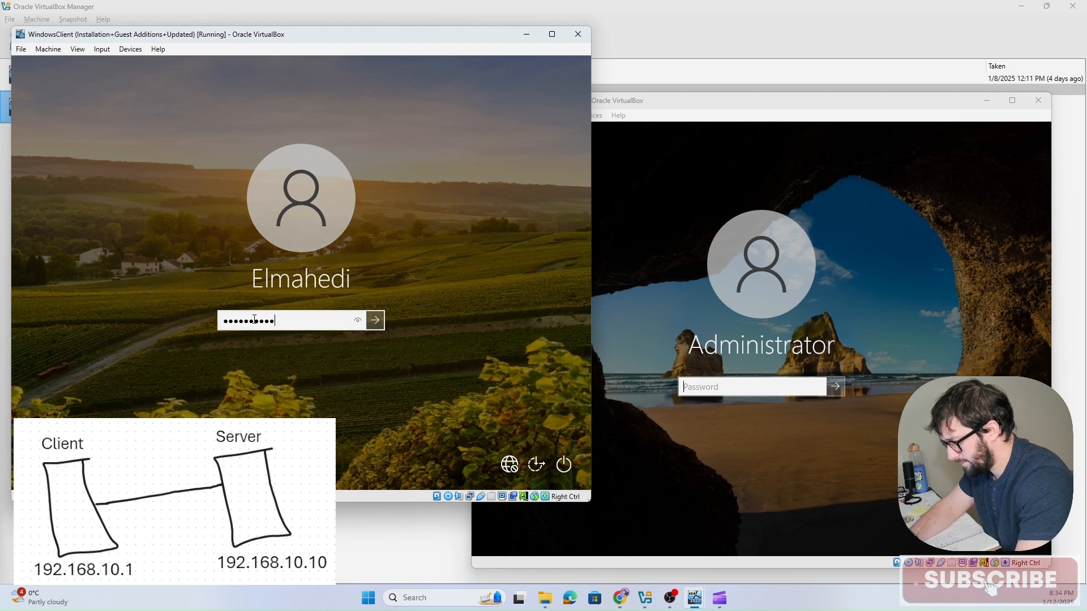
key(Return)
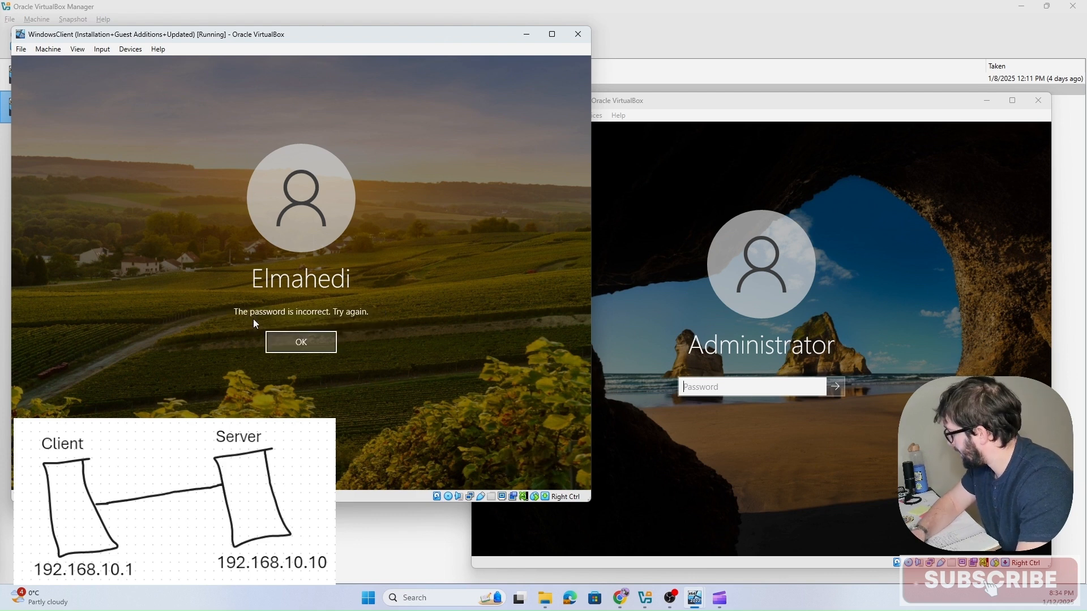
click(287, 334)
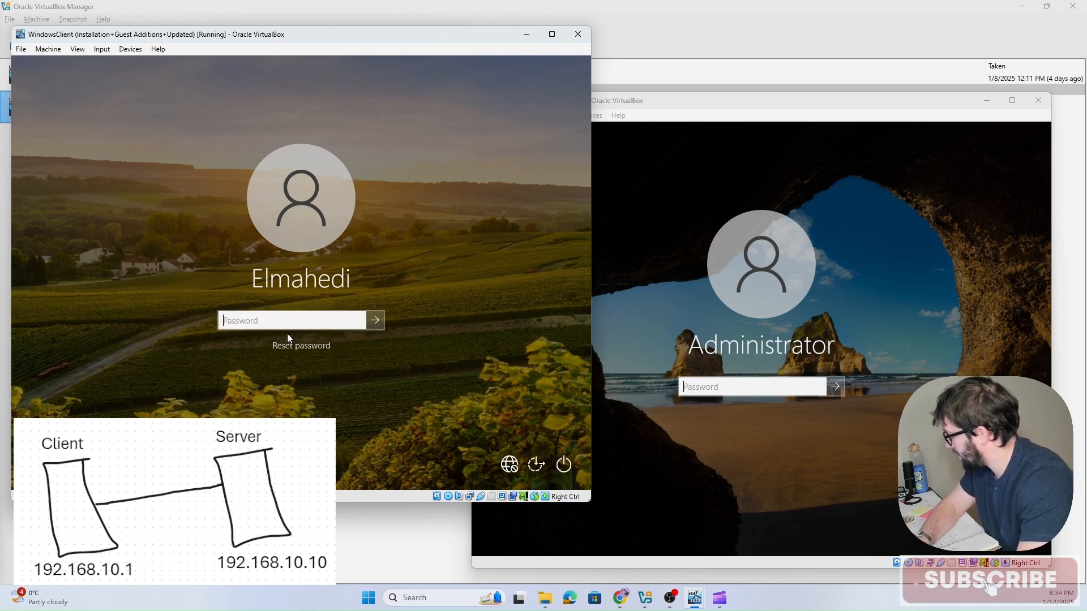
text(••••••)
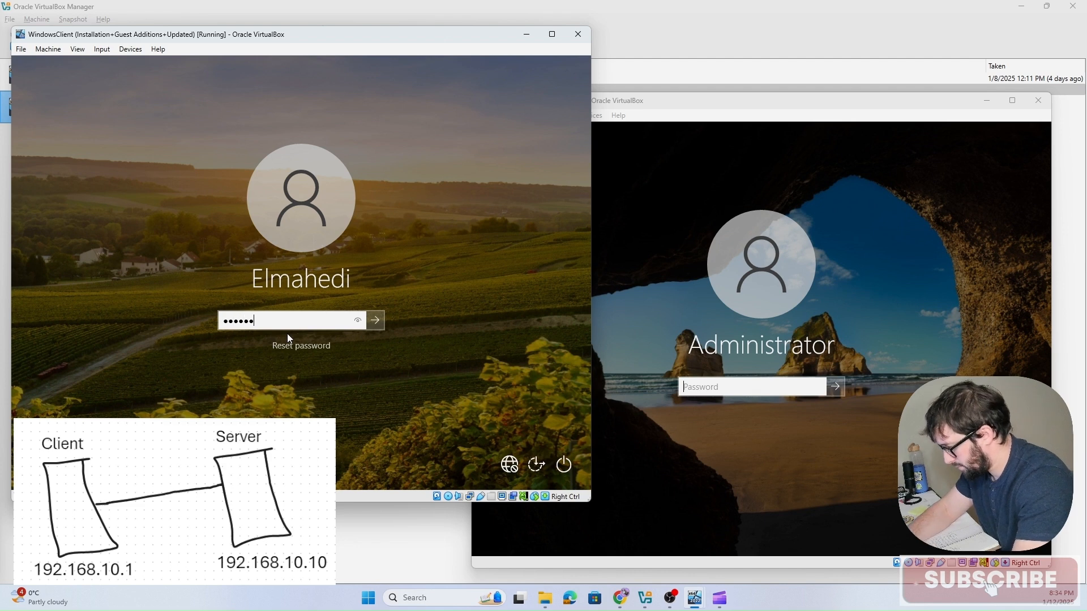
text(••••••)
key(Return)
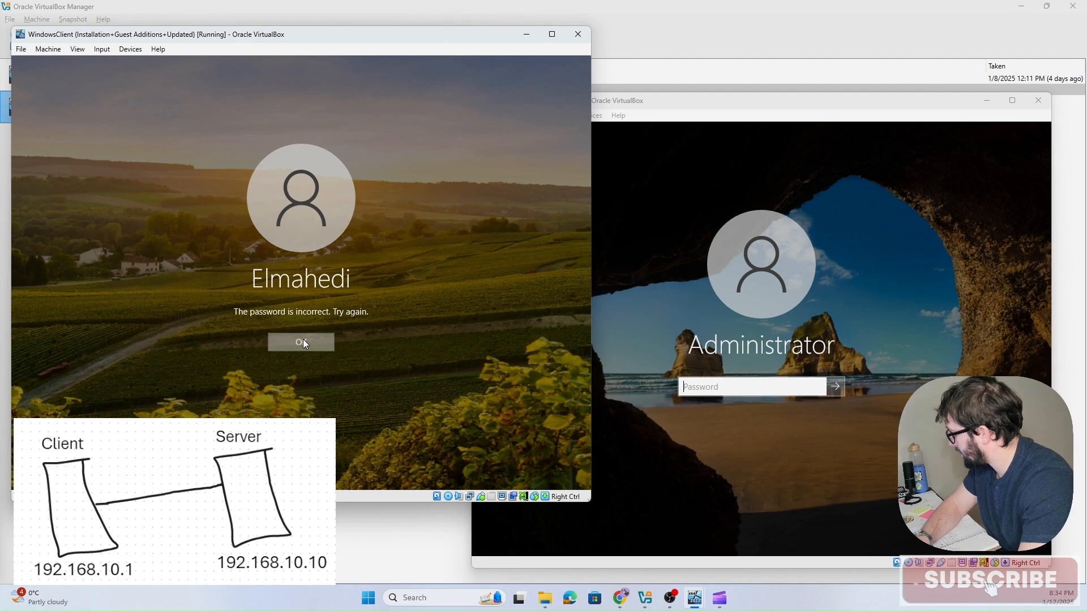
Step: Sign in to the client VM with the account password
click(304, 340)
text(••••••••••)
key(Return)
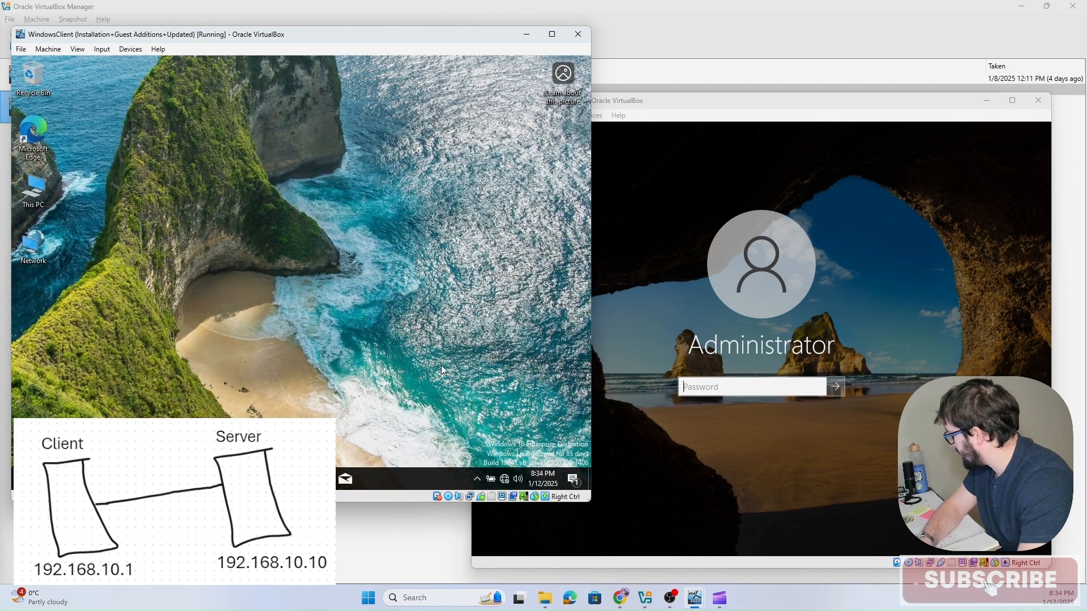
Step: Open the Ethernet adapter's properties on the client through its network settings and adapter options
click(503, 479)
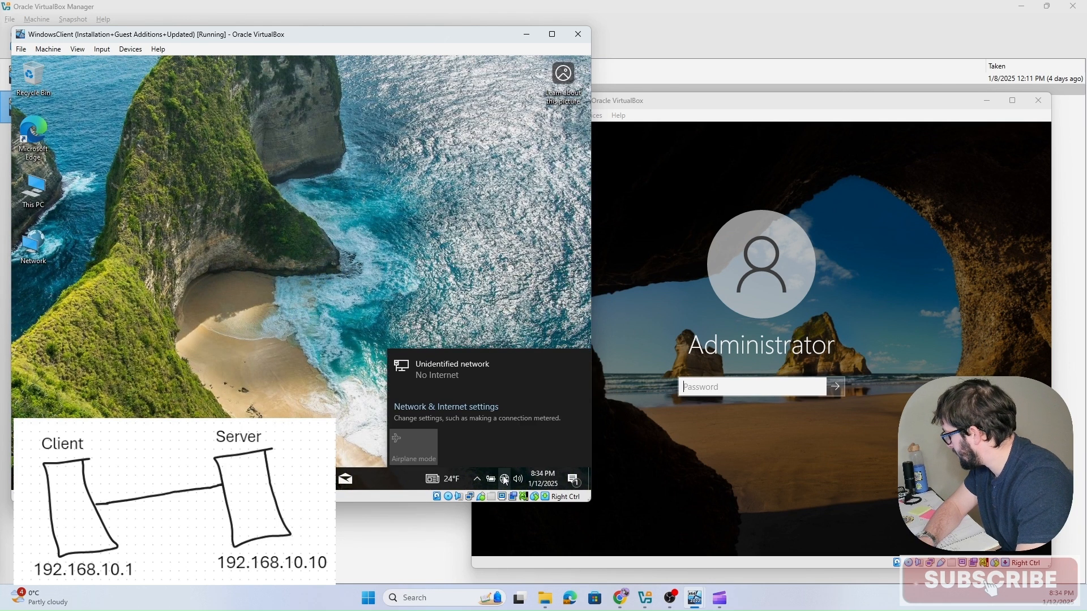
click(456, 411)
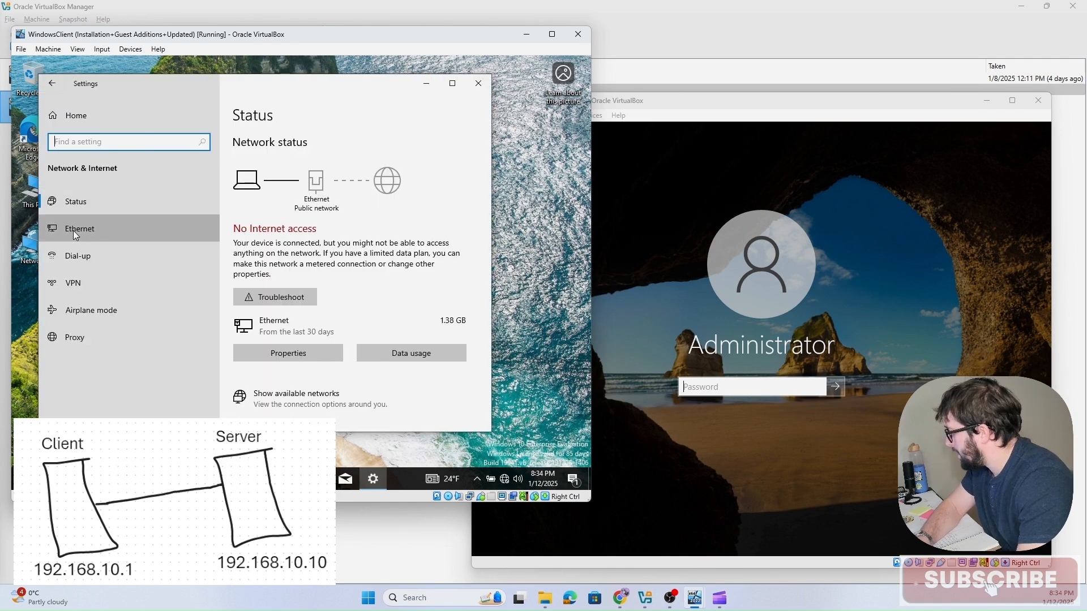
click(75, 232)
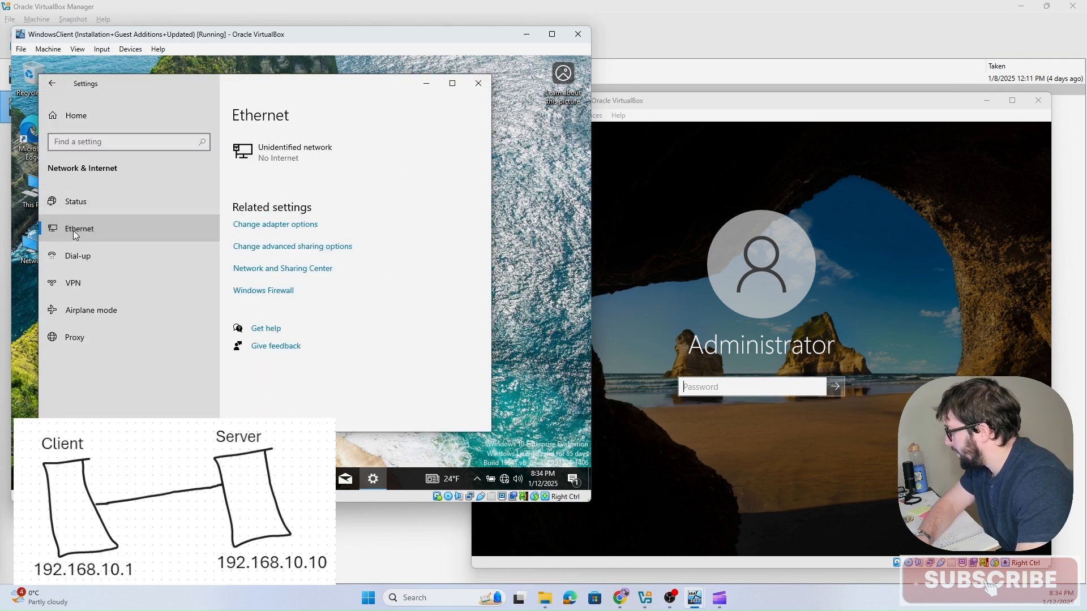
click(269, 231)
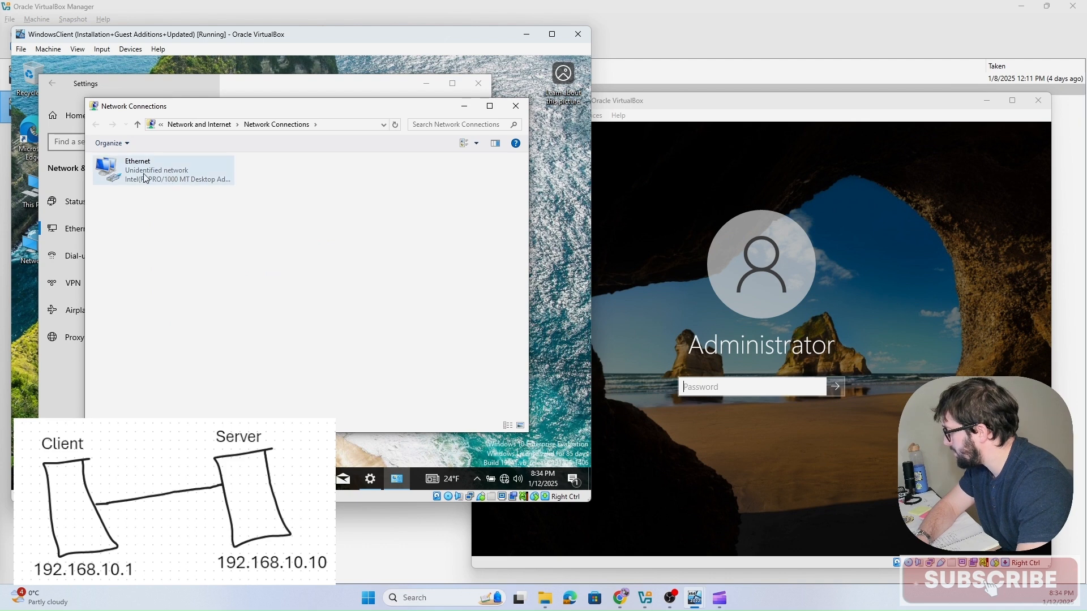
click(156, 175)
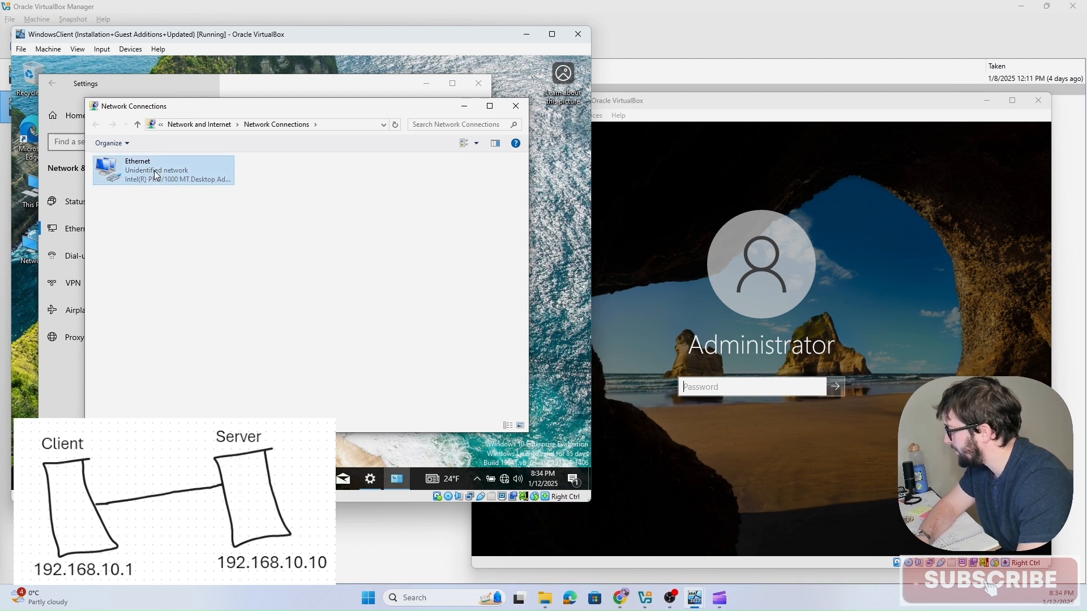
right_click(155, 175)
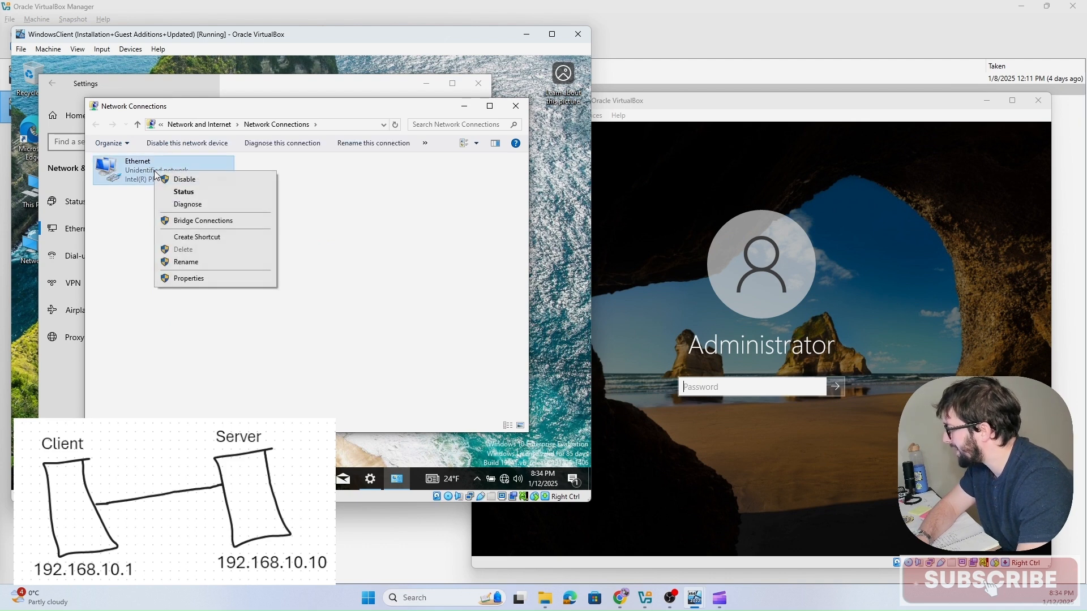
click(208, 278)
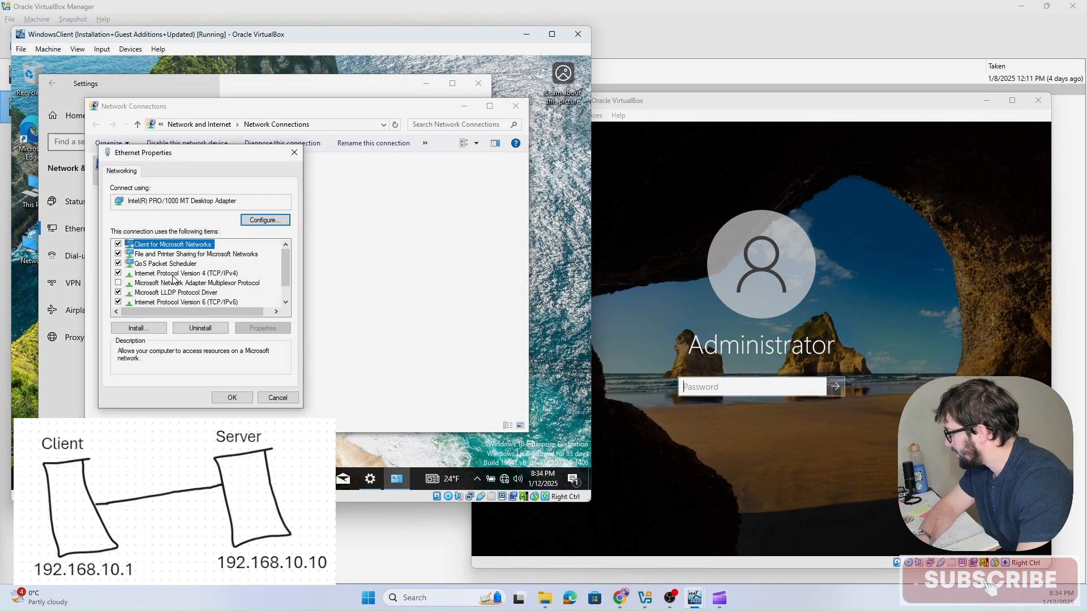
Step: Open the IPv4 properties, switch to a manual IP address and set it to 192.168.10.1
click(175, 274)
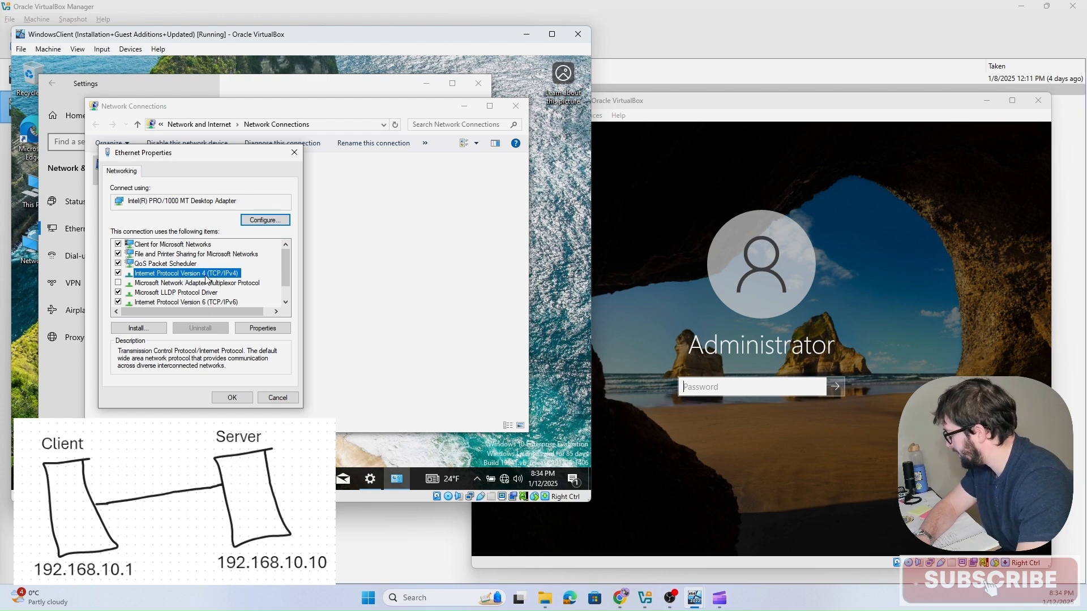
click(263, 328)
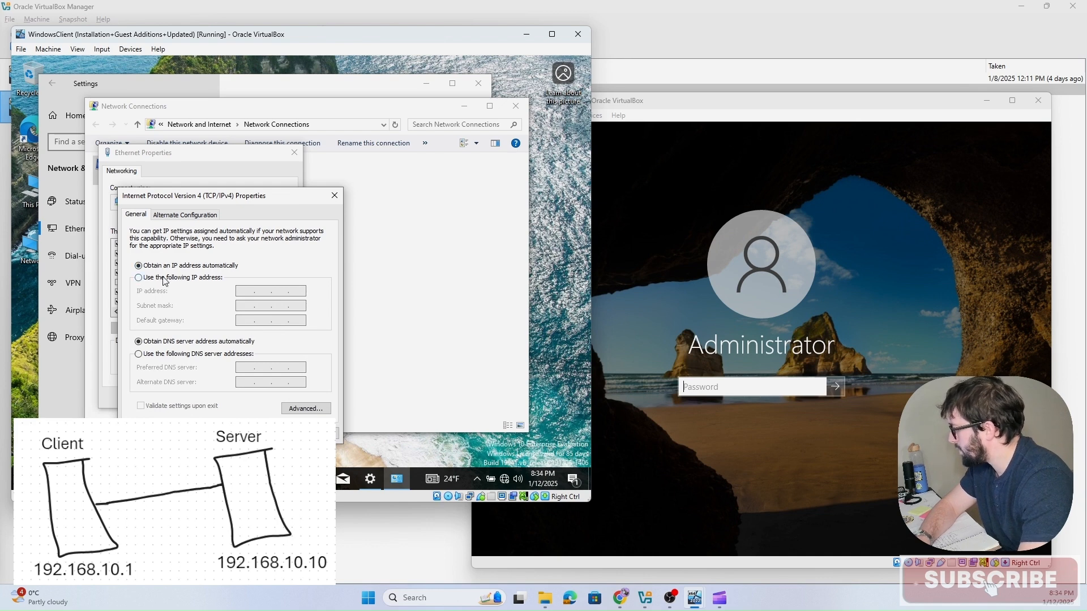
click(201, 279)
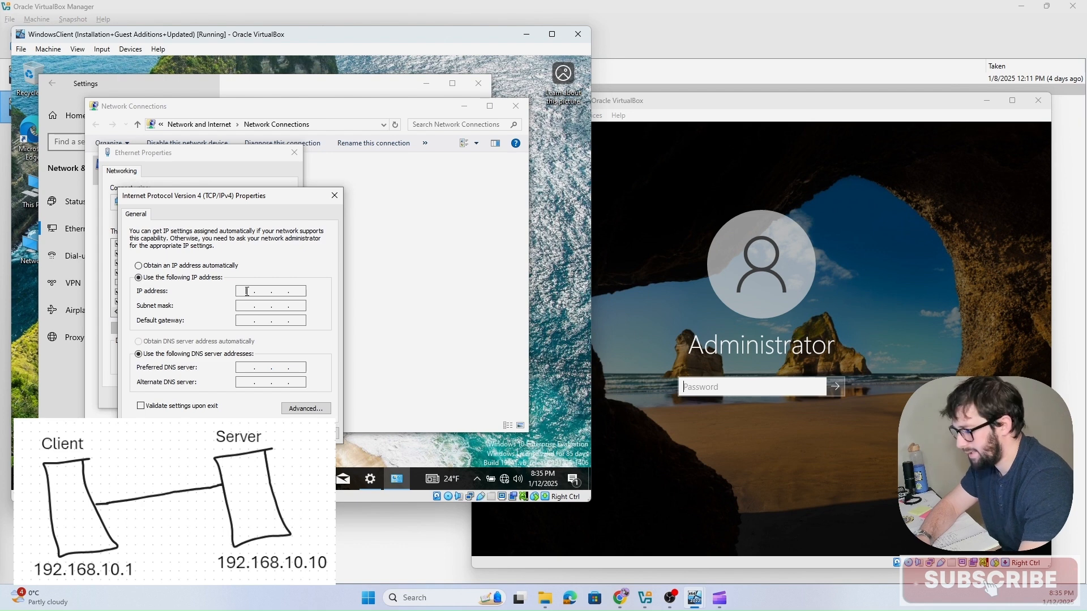
click(247, 291)
text(19)
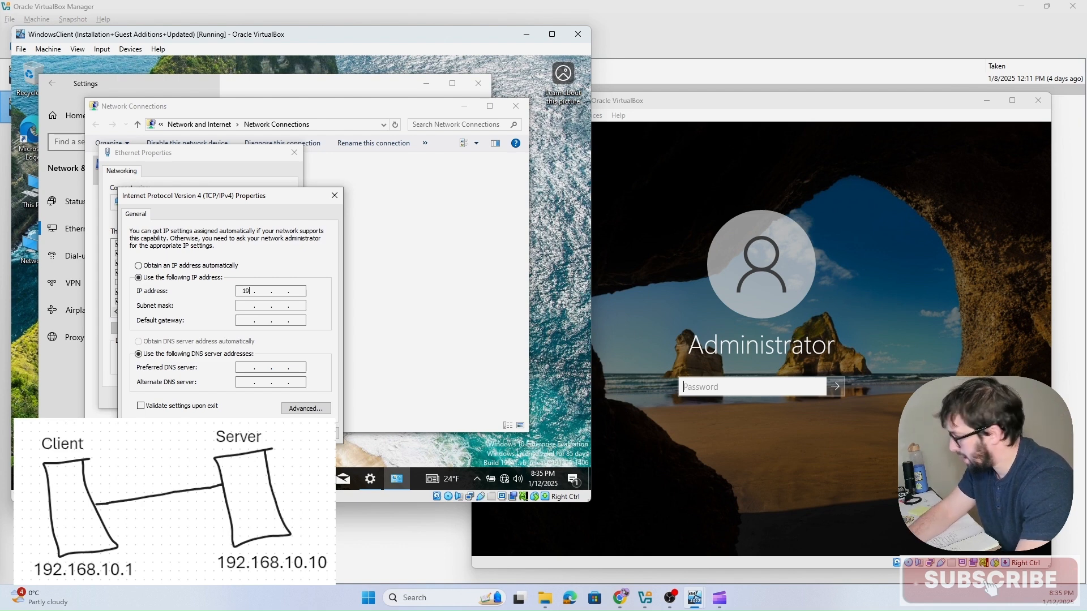
text(2 . 168 . 10 . )
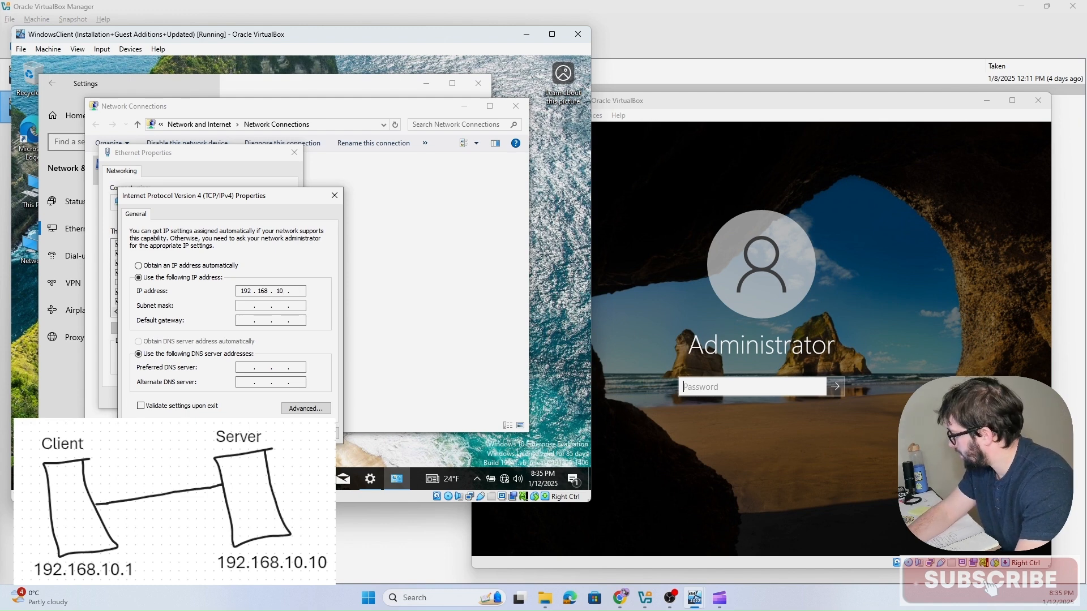
text(1)
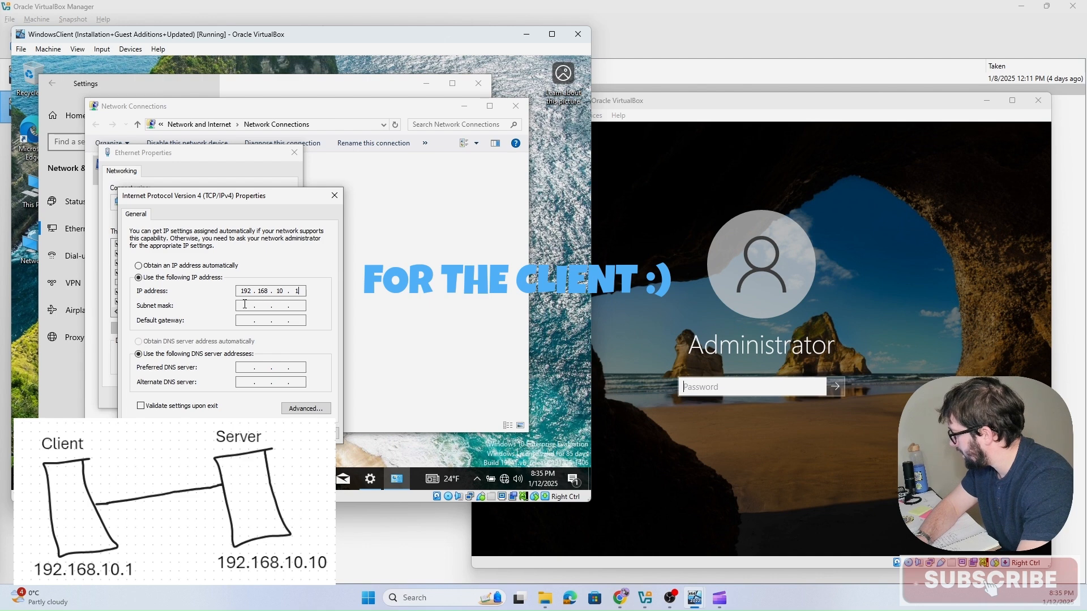
Step: Set the client's subnet mask to 255.255.255.0 and default gateway to 192.168.10.10, then apply and close the adapter properties
click(245, 306)
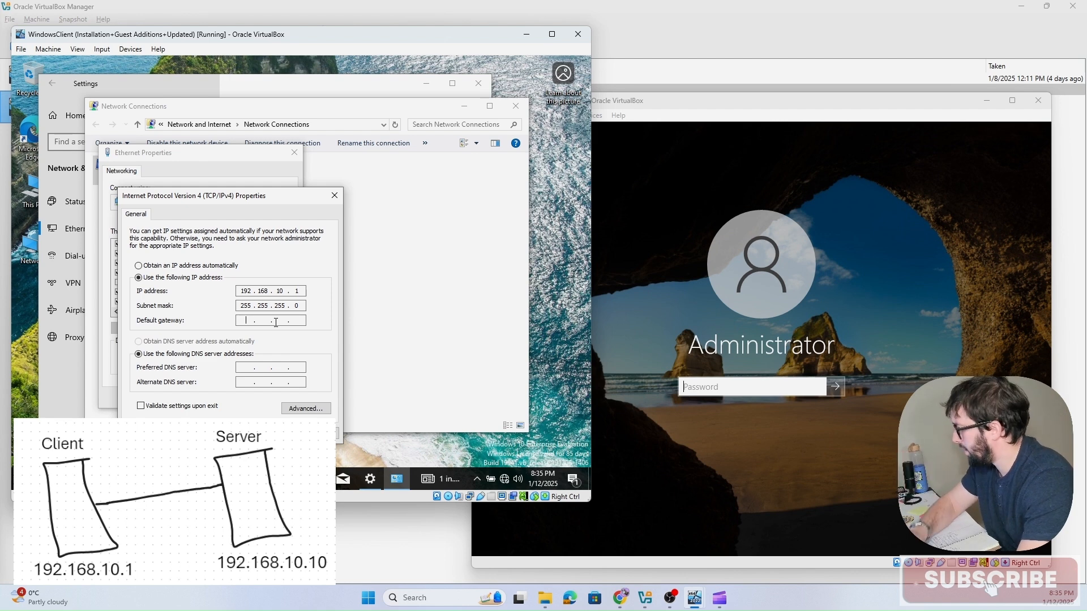
text(192.)
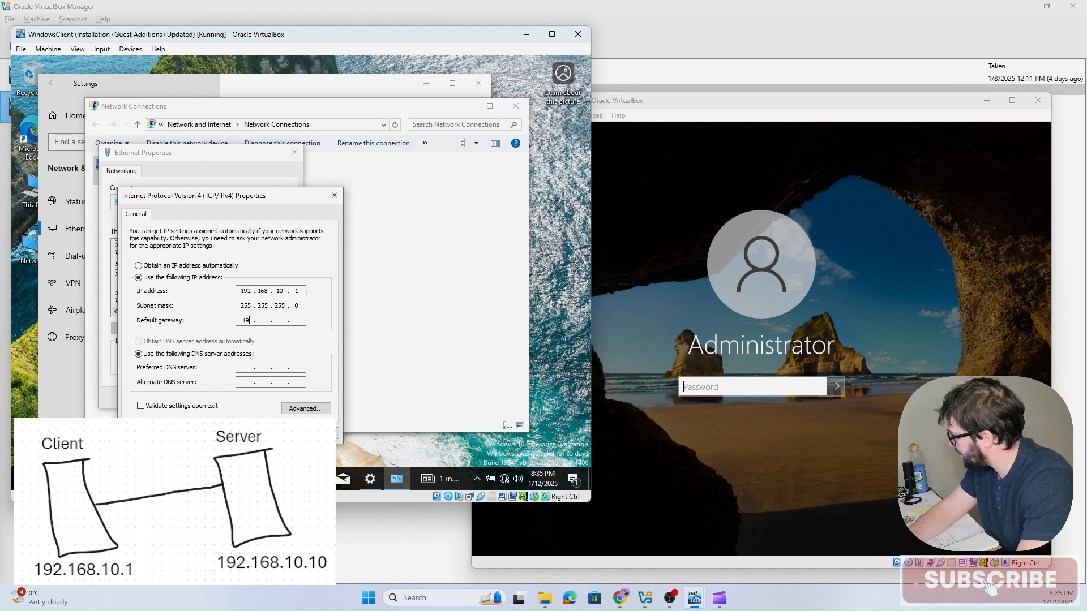
text(168.10.10)
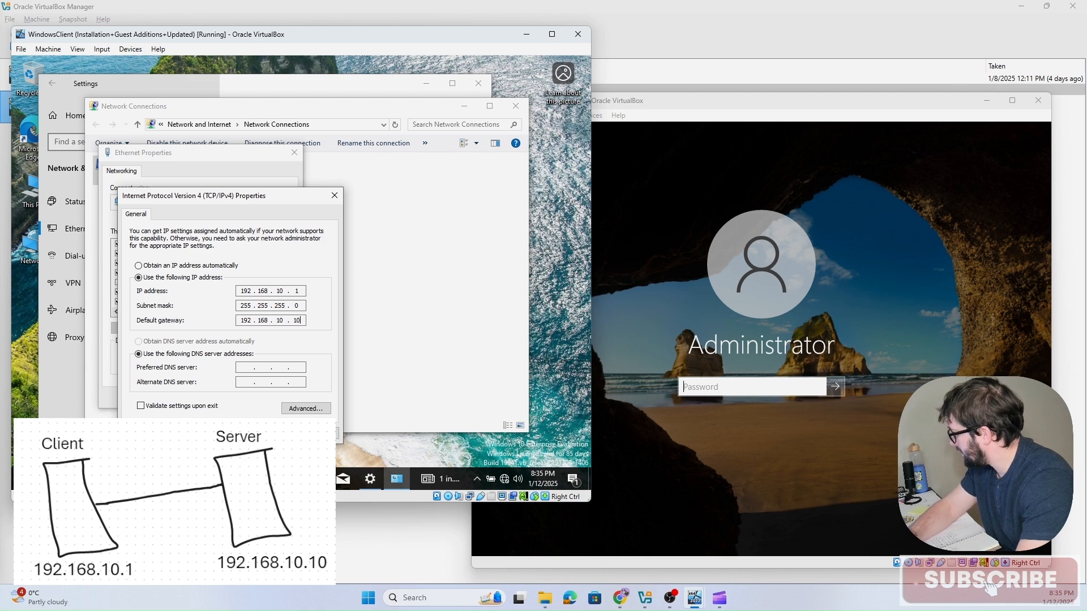
key(Return)
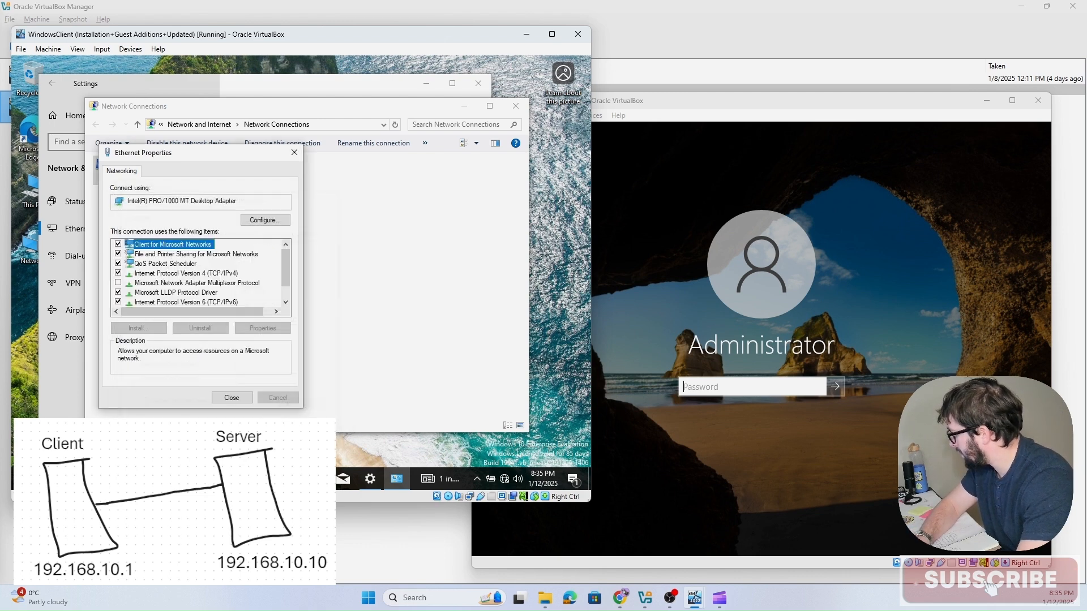
click(227, 399)
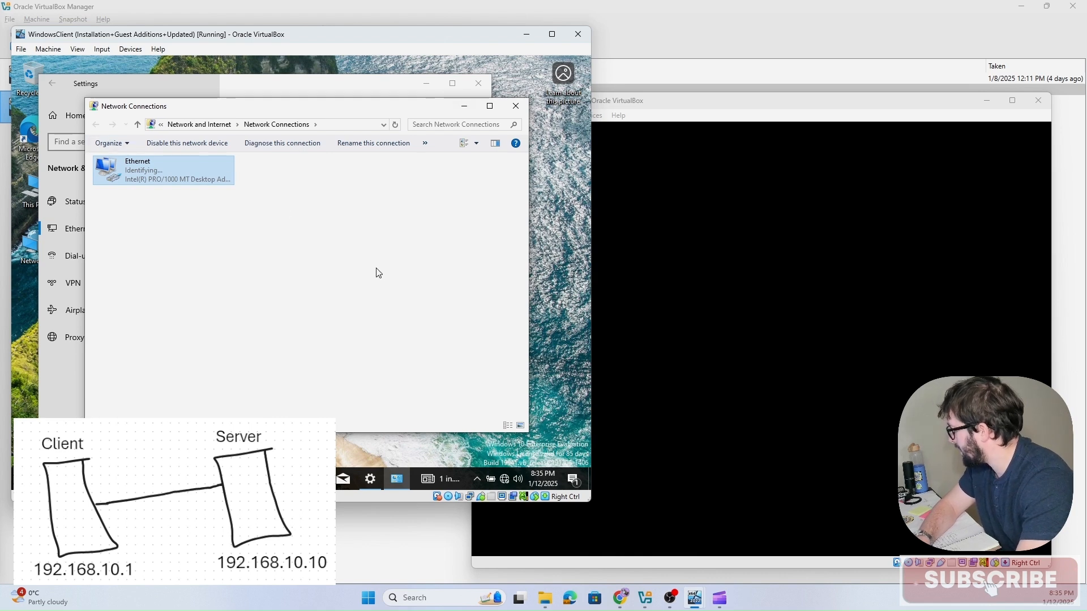
Step: Send Ctrl+Alt+Del to the Server2022 VM to bring up its sign-in screen
click(734, 235)
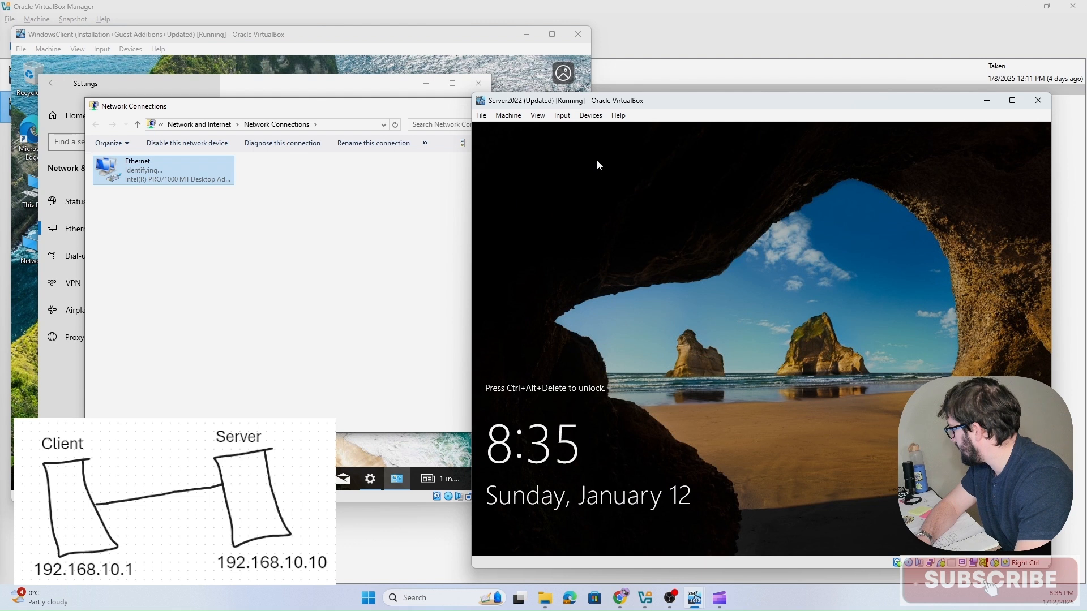
click(562, 116)
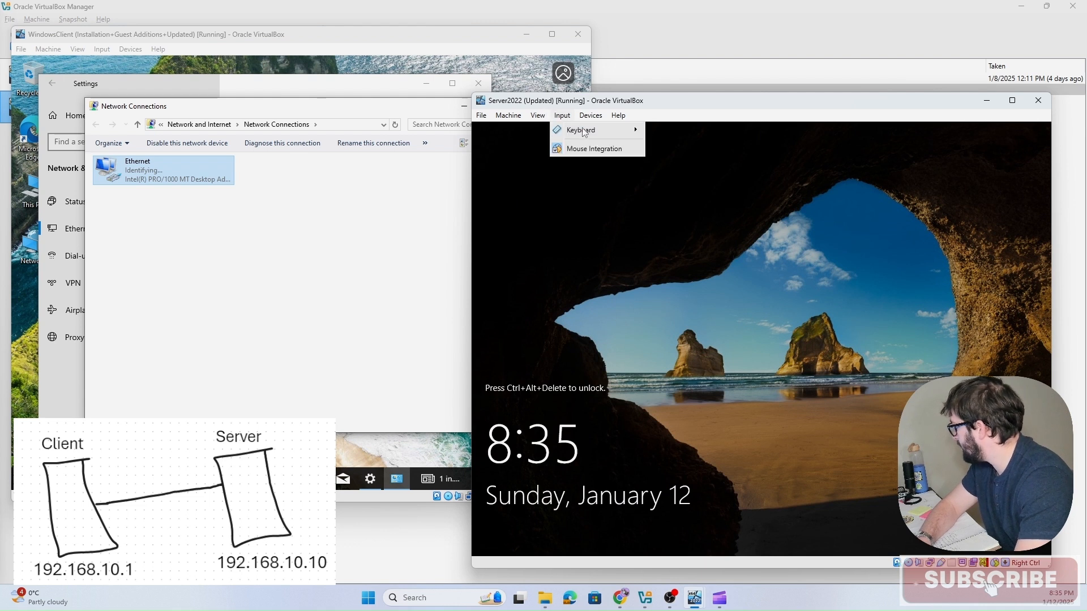
mouse_move(585, 128)
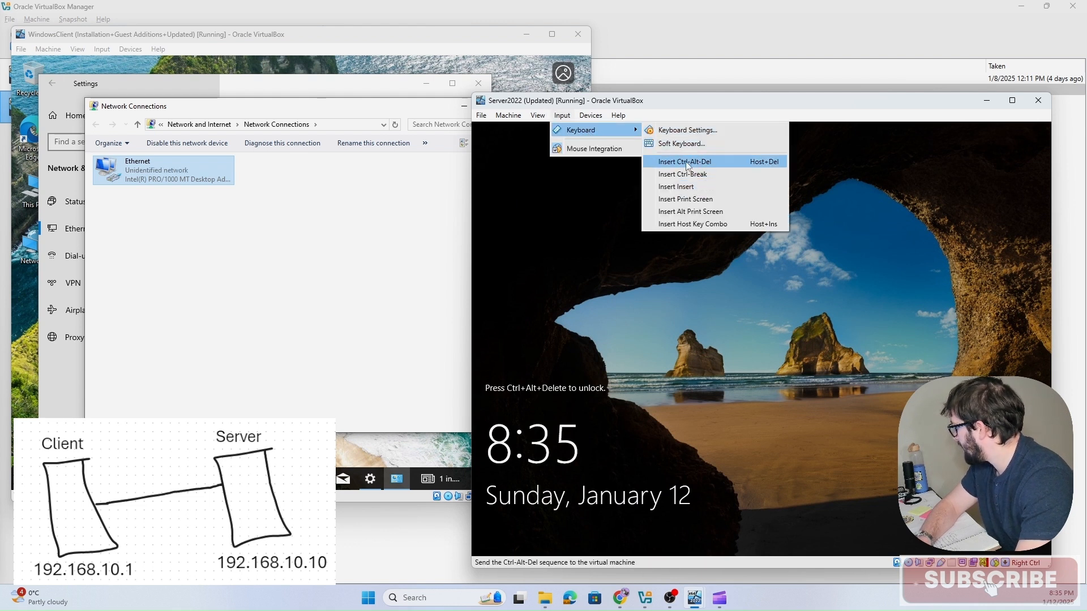
click(708, 166)
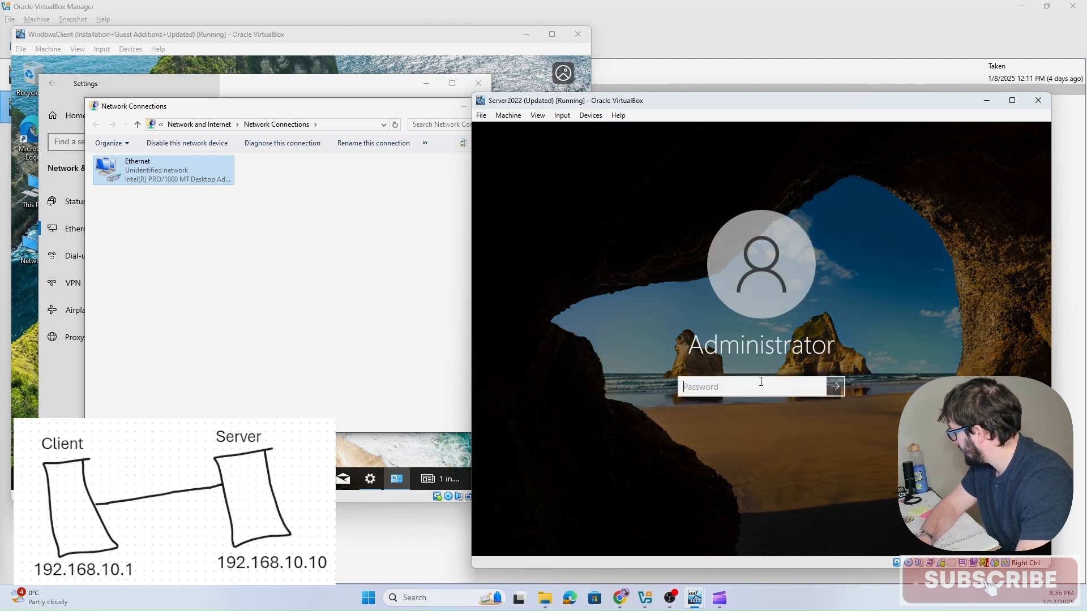
Step: Sign in to the server VM by entering the Administrator account password
text(••)
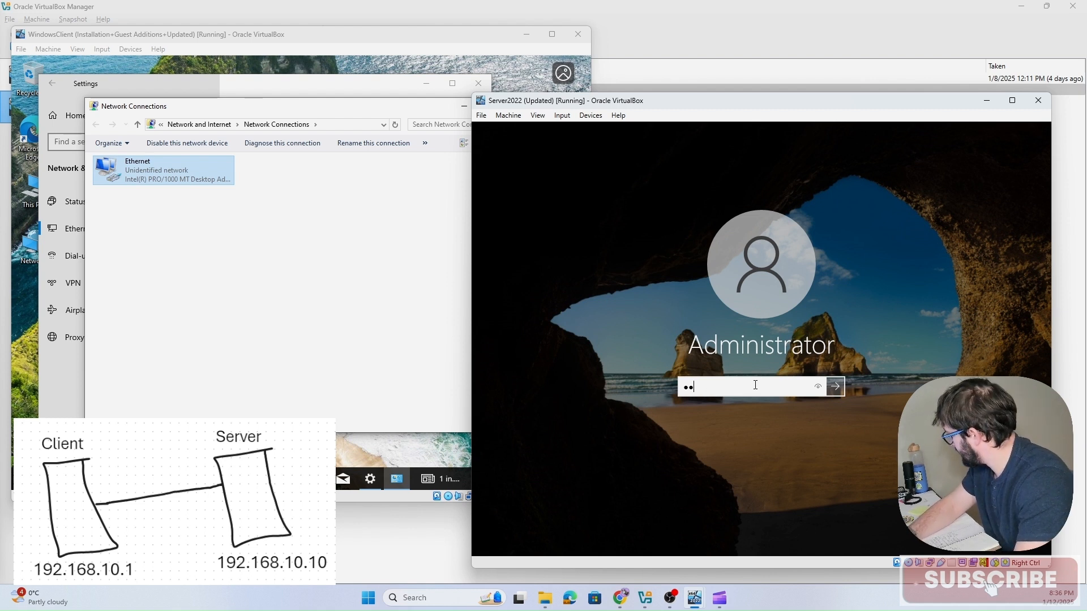
text(•••••••••)
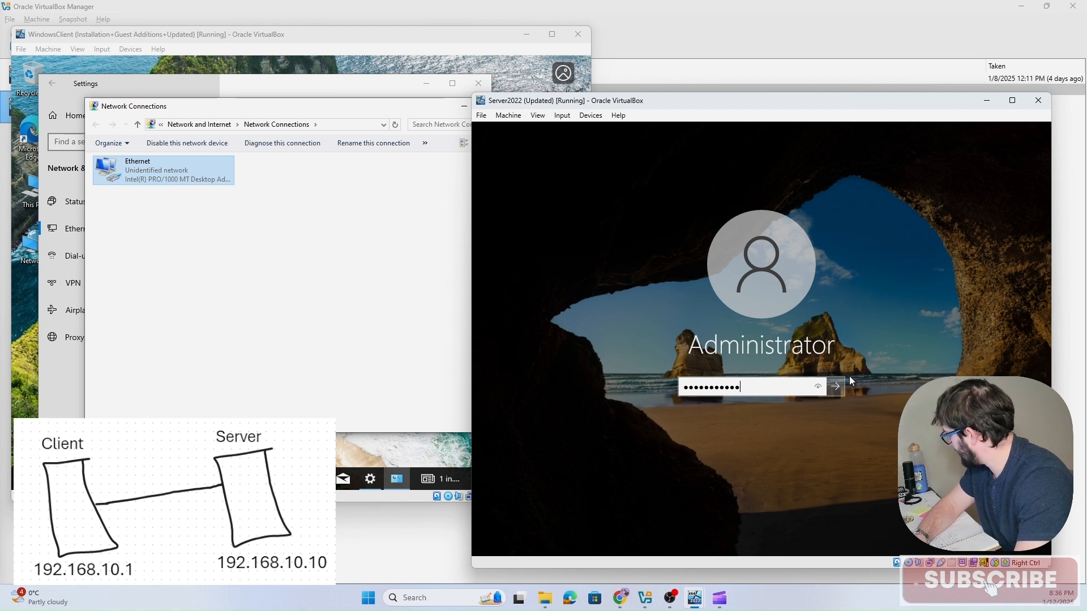
key(Return)
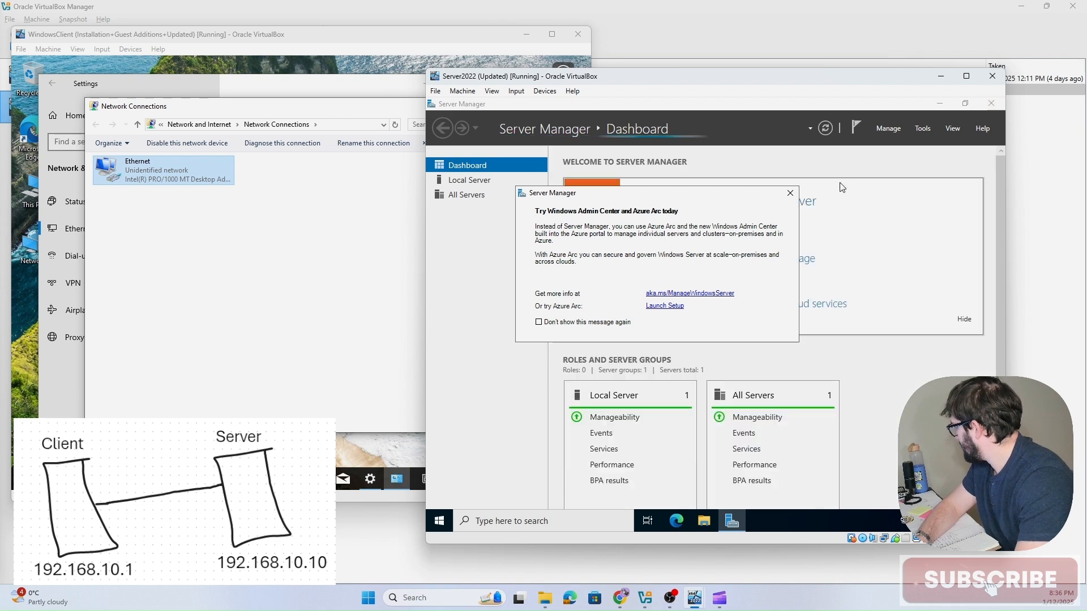
Step: Close Server Manager and open the server's Ethernet adapter properties through its network settings and adapter options
click(790, 193)
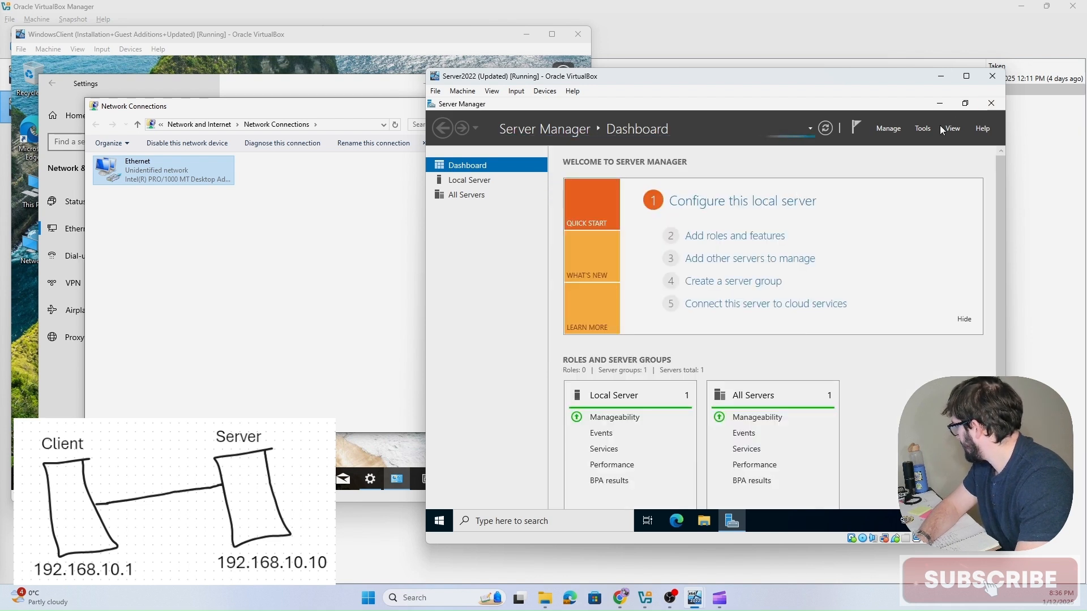
click(990, 105)
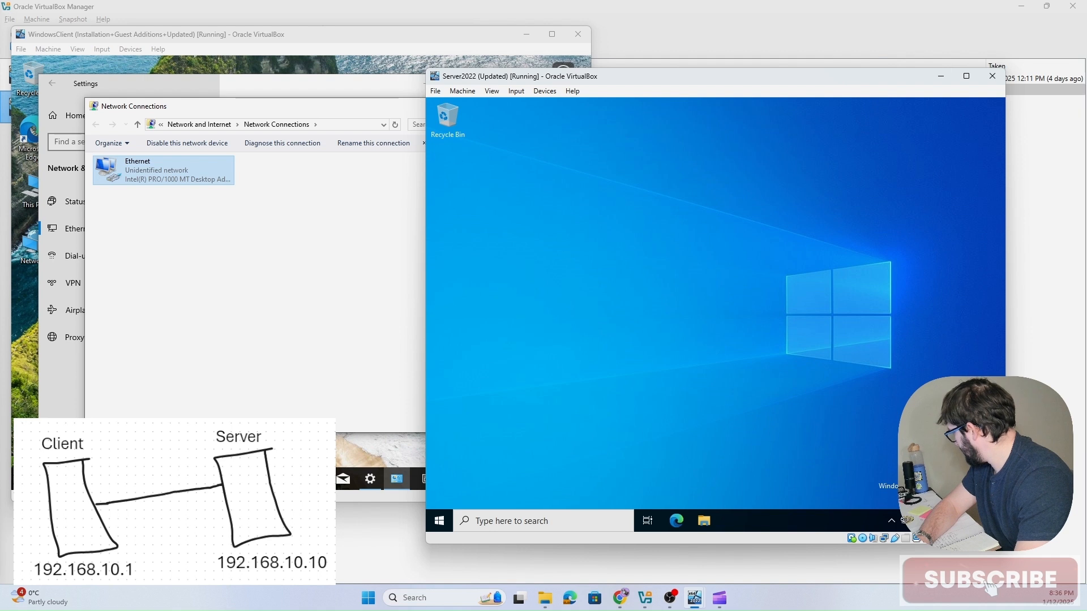
click(908, 521)
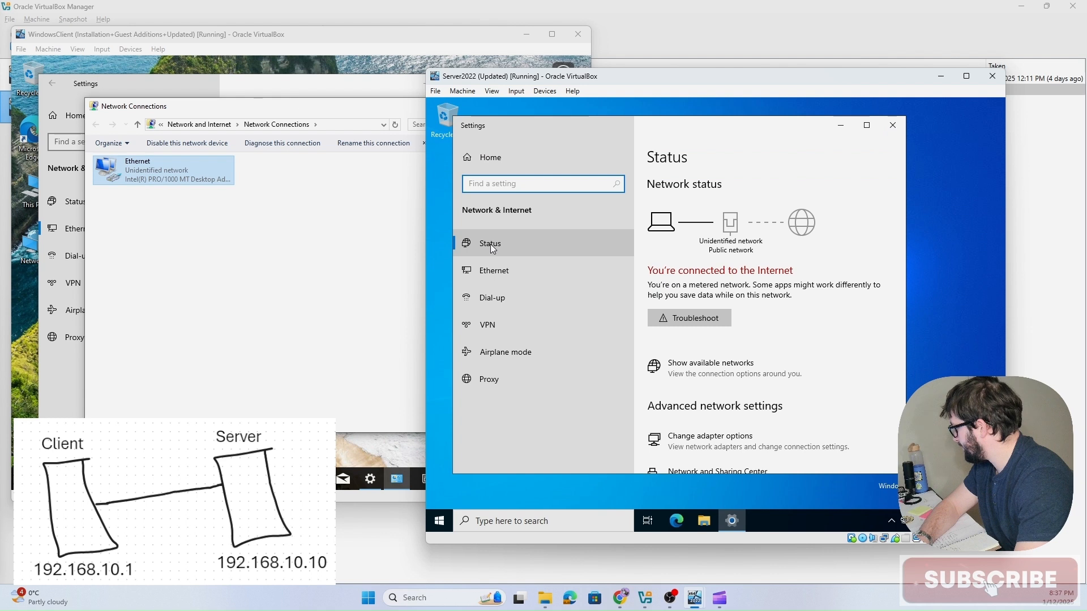
click(488, 264)
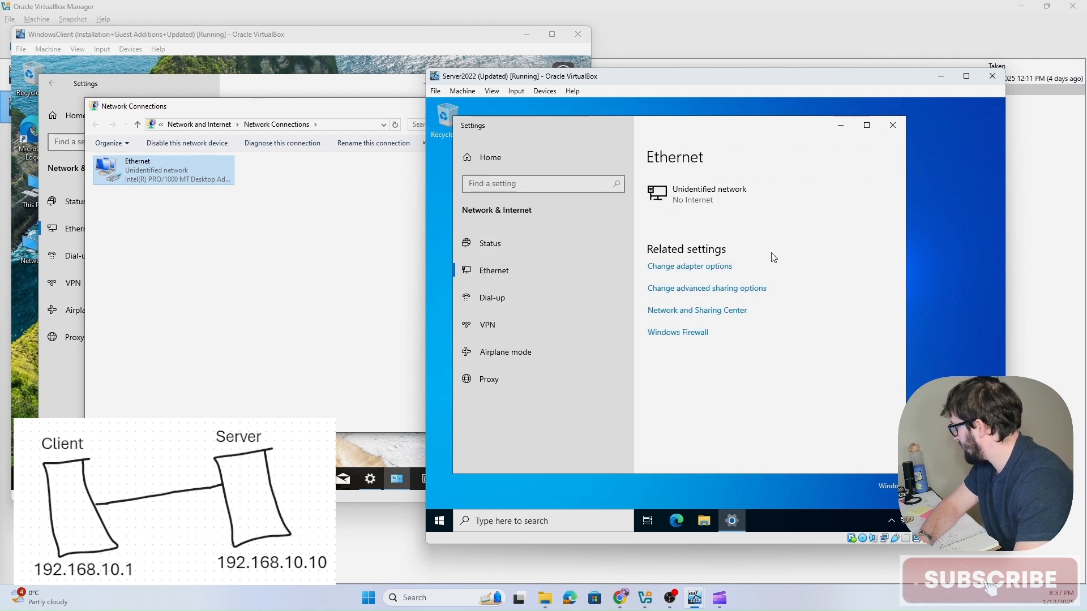
click(652, 266)
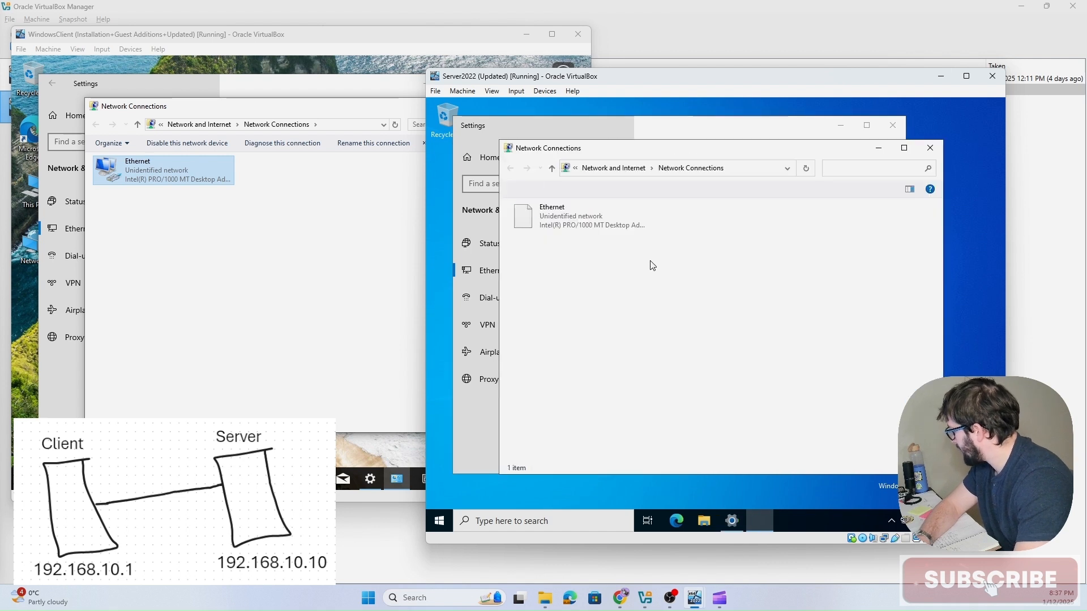
right_click(575, 220)
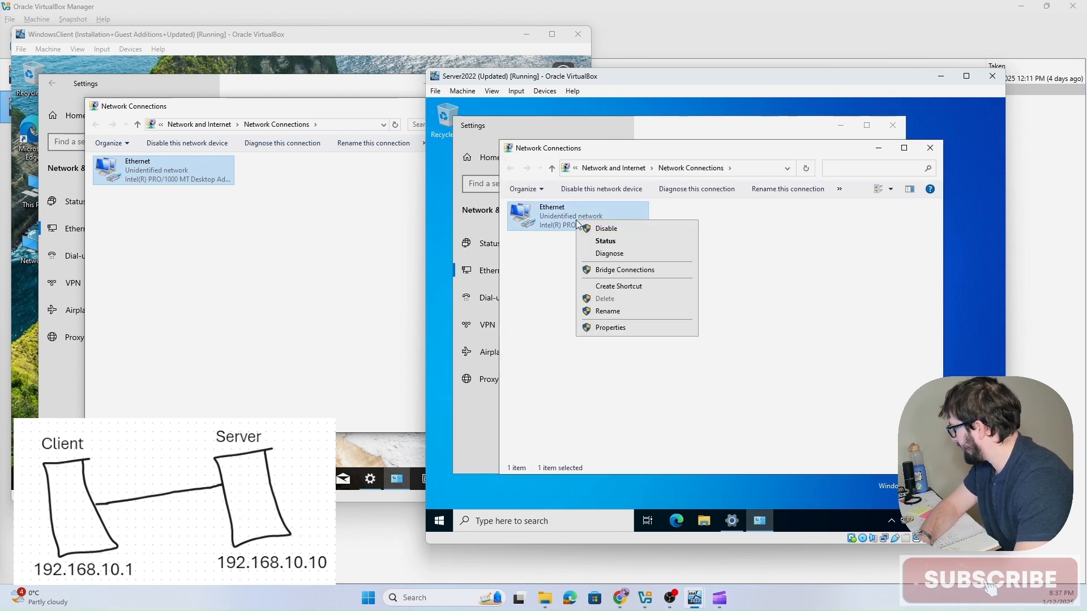
click(617, 328)
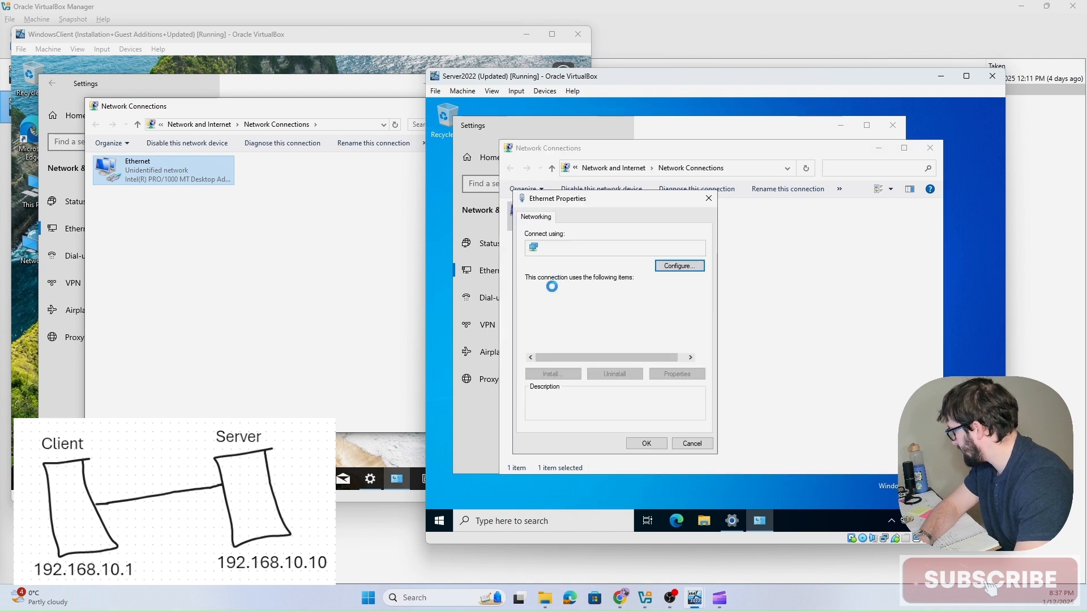
Step: Open the server's IPv4 properties, switch to a manual address 192.168.10.10 with subnet mask 255.255.255.0
click(589, 319)
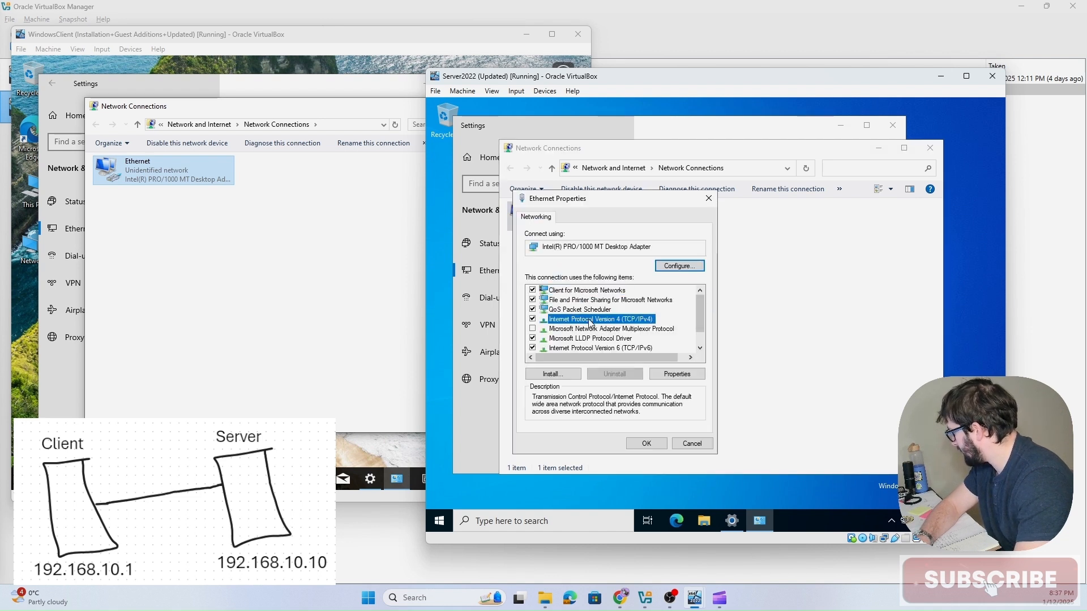
click(682, 377)
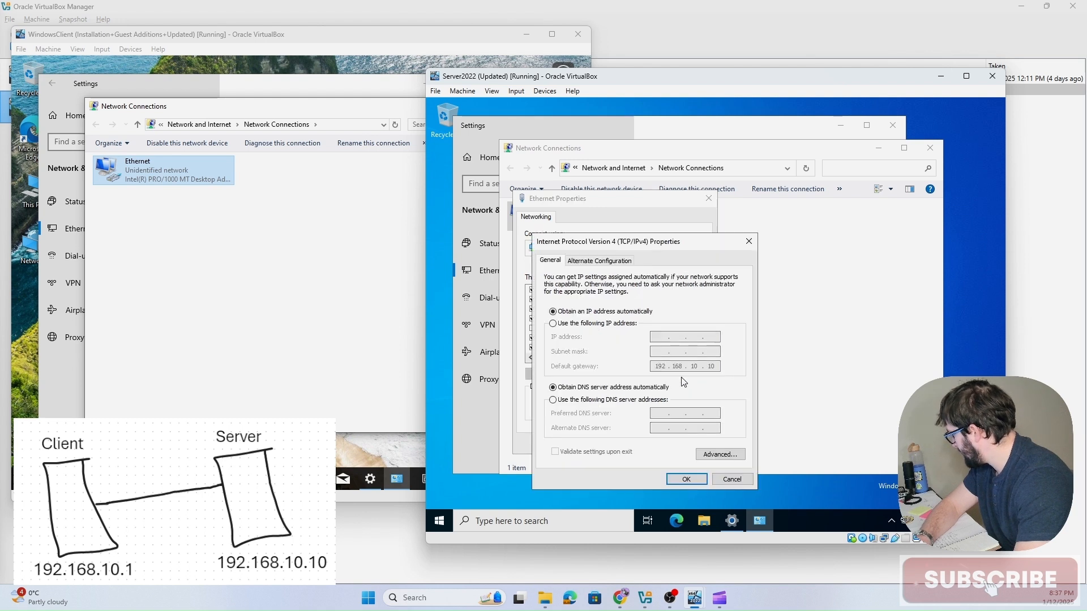
click(598, 324)
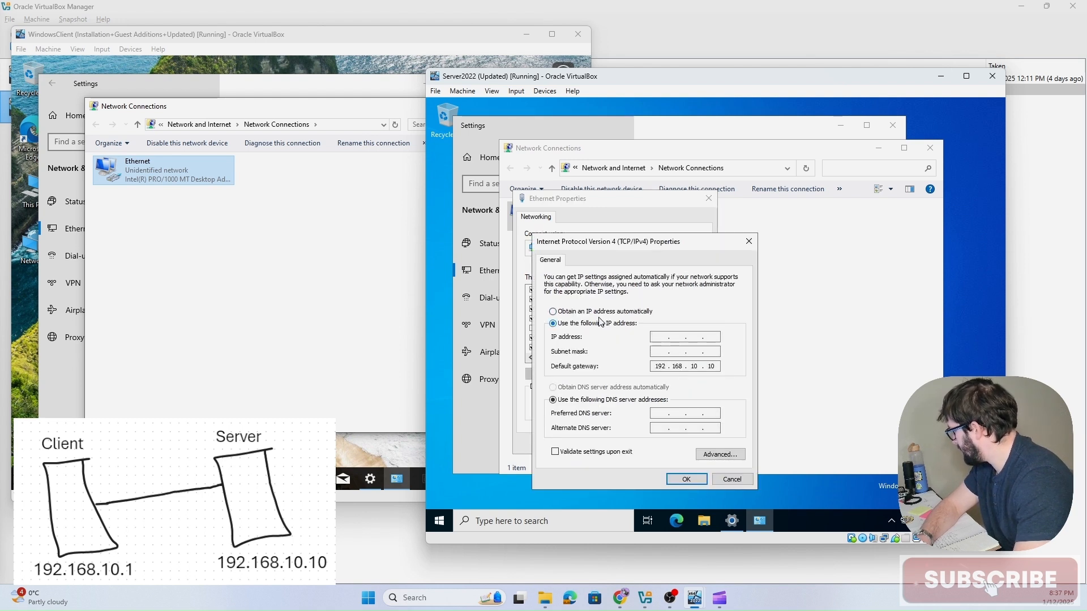
click(661, 338)
text(192 . )
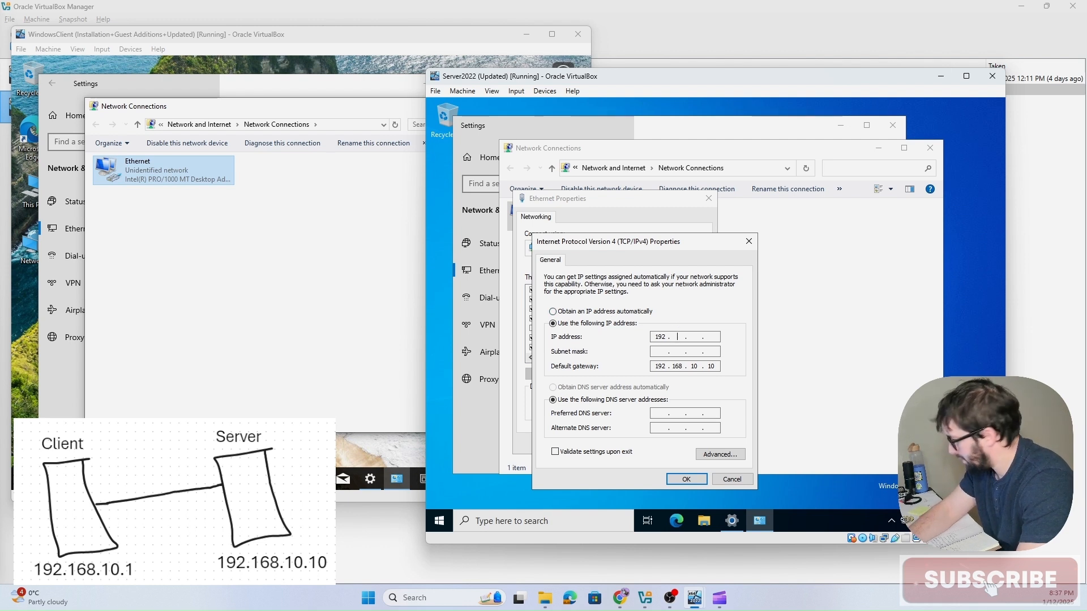
text(168 . 10 . )
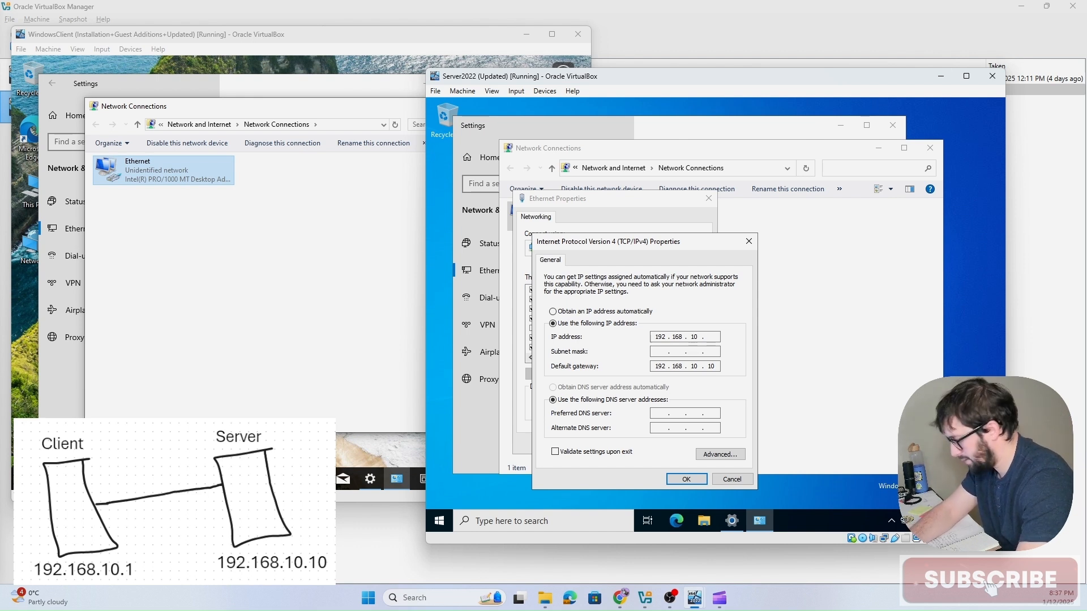
text(10)
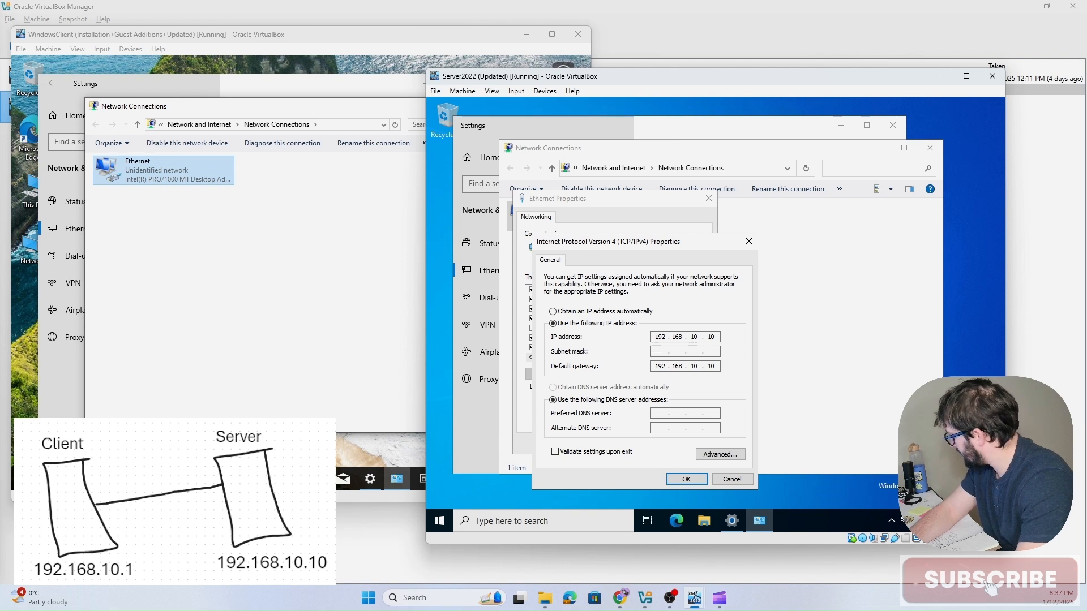
click(698, 351)
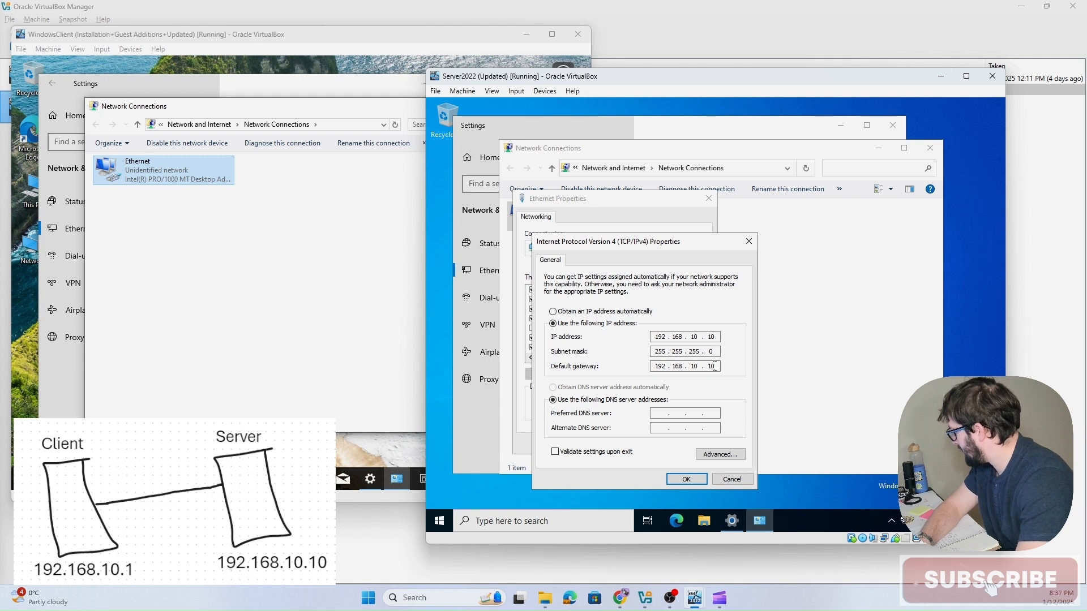
drag(716, 366, 713, 366)
click(714, 367)
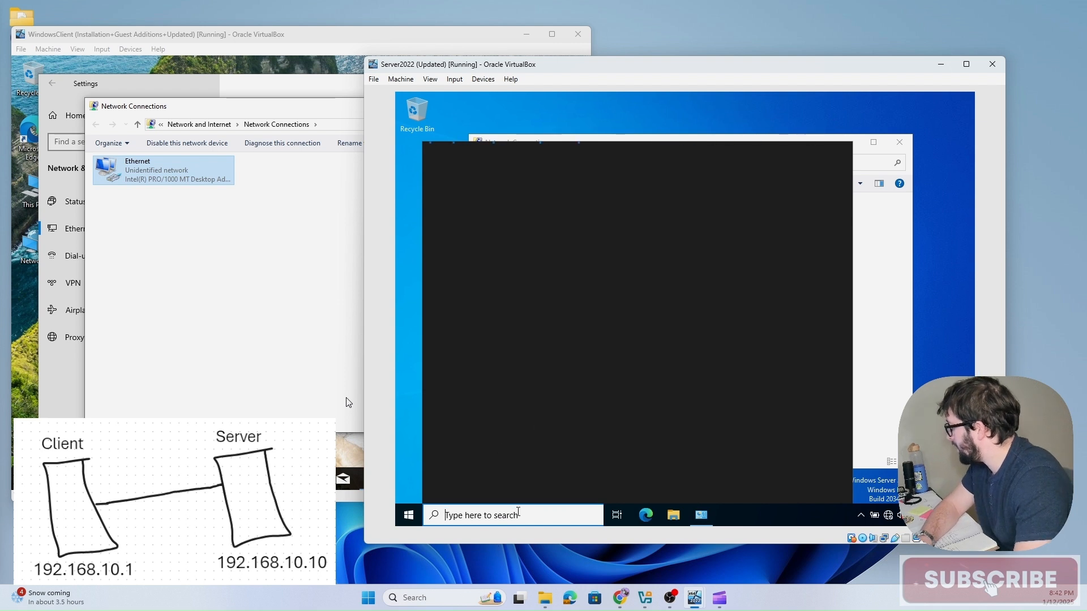
Step: Open Command Prompt on the server and ping the client at 192.168.10.1
text(cmd)
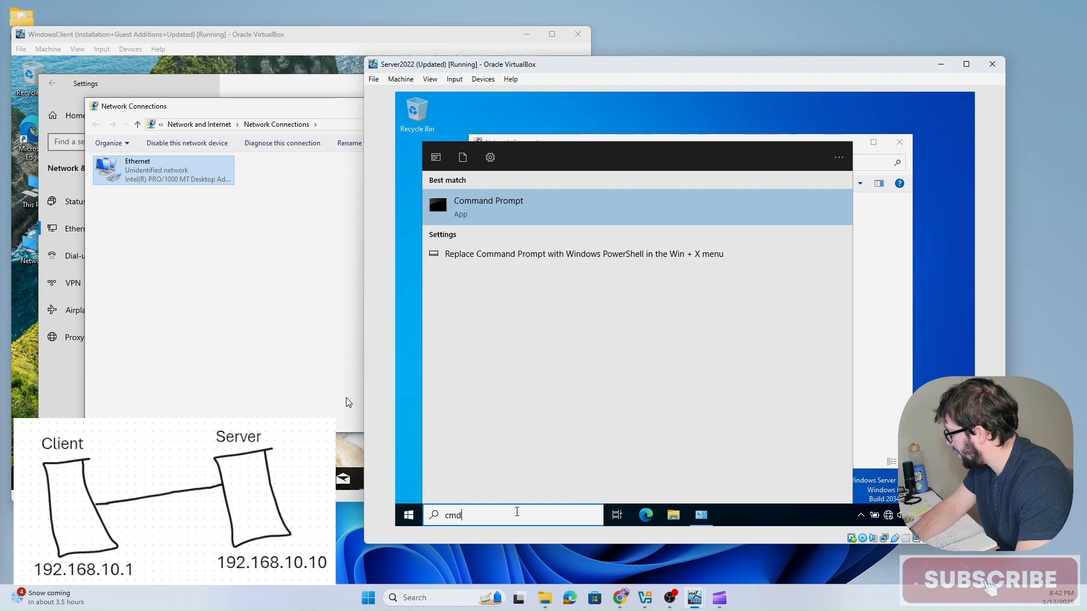
key(Return)
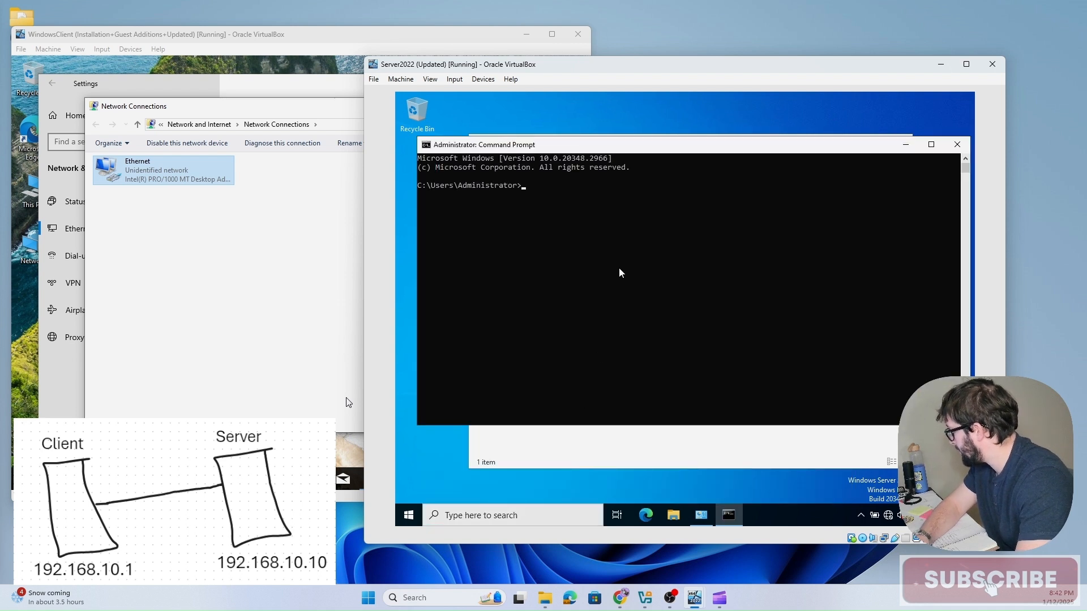
text(ping )
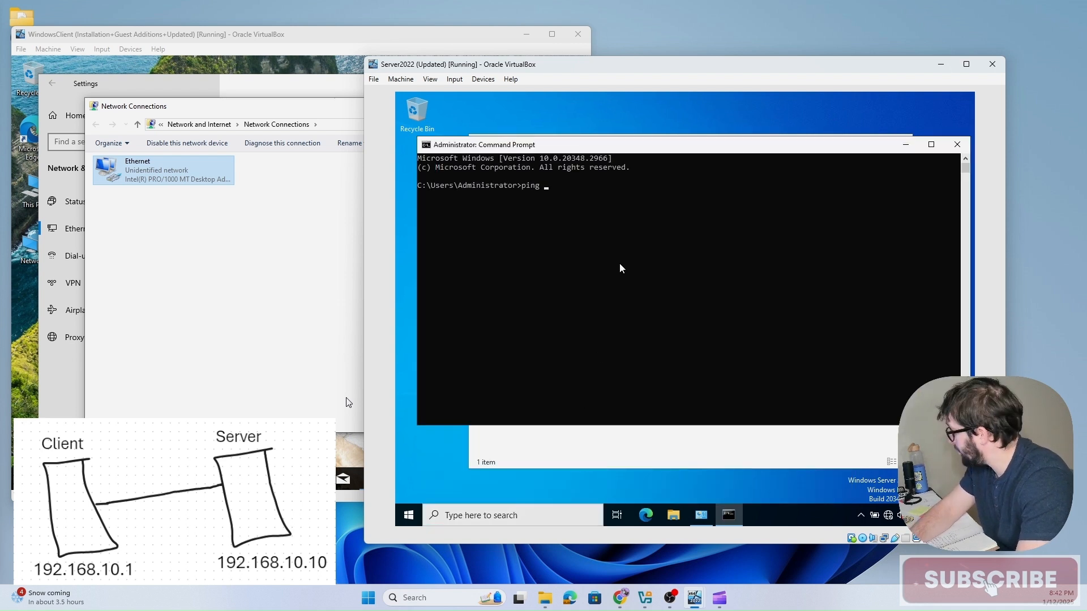
text(192)
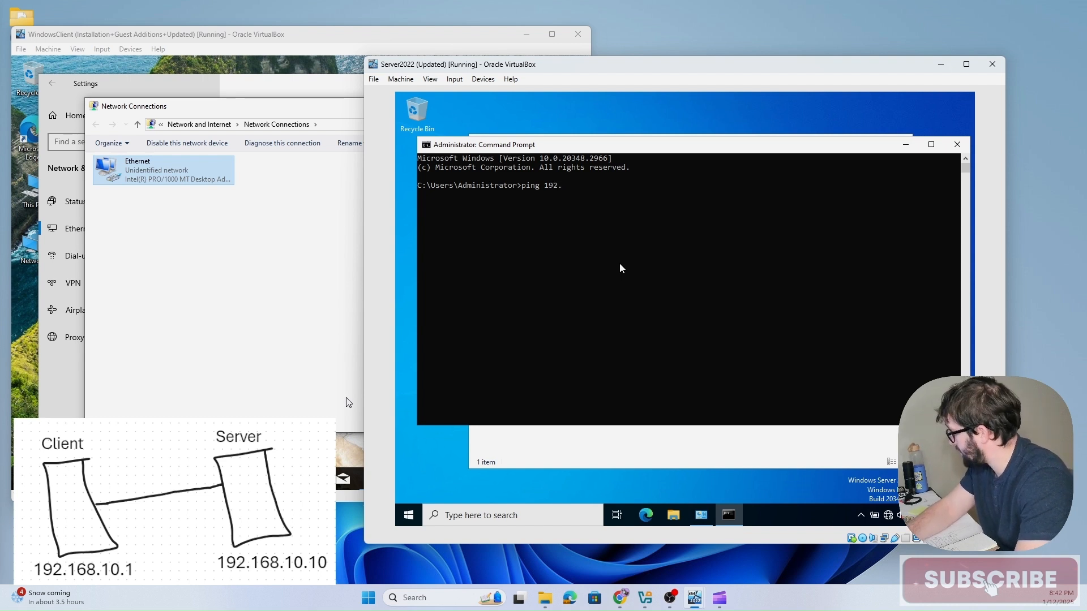
text(.168)
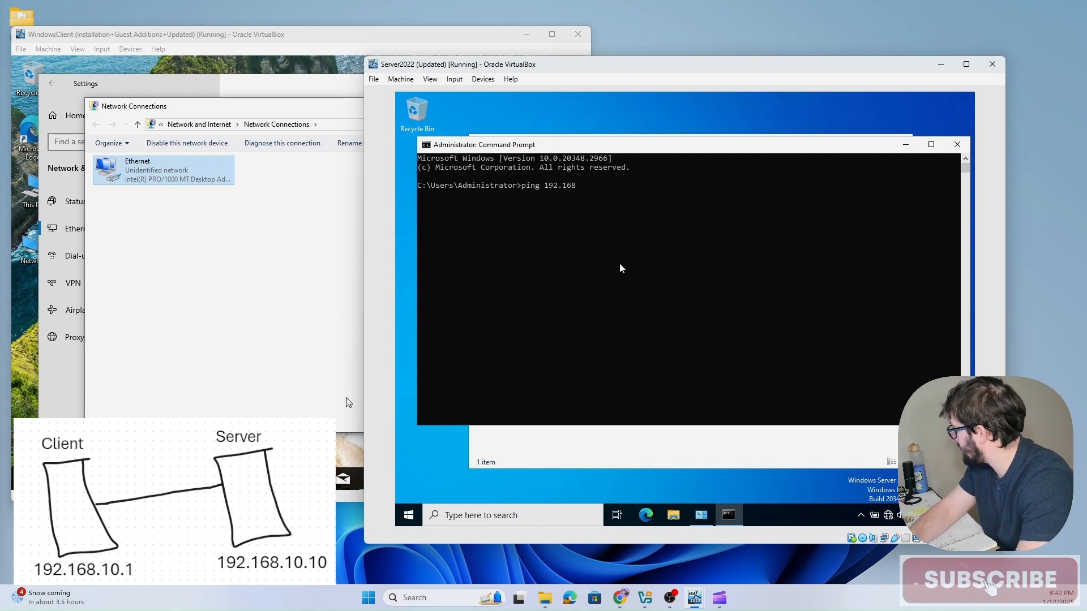
text(.10.1)
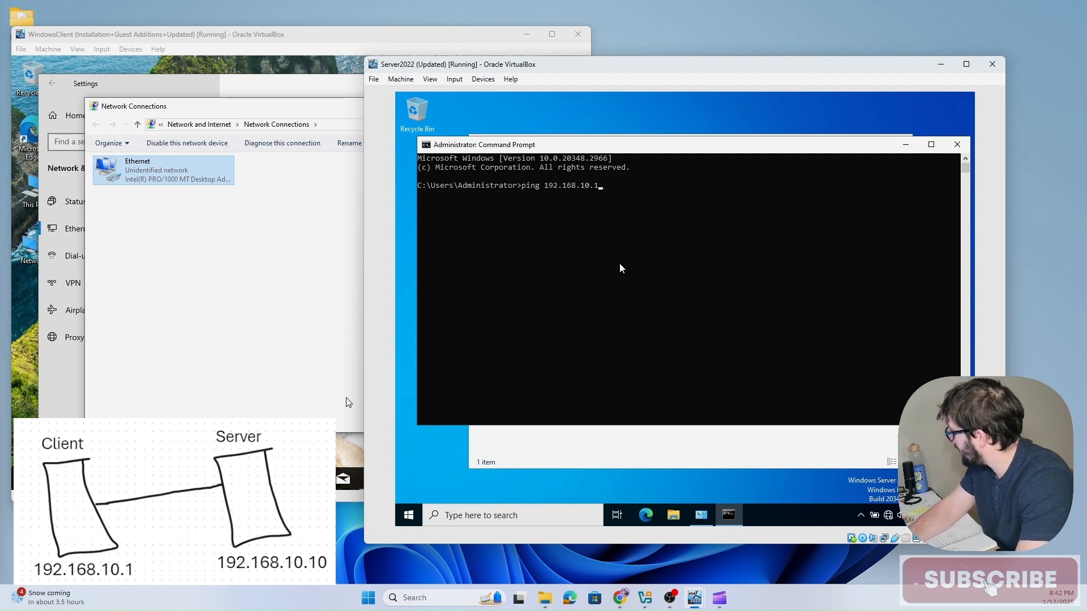
key(Return)
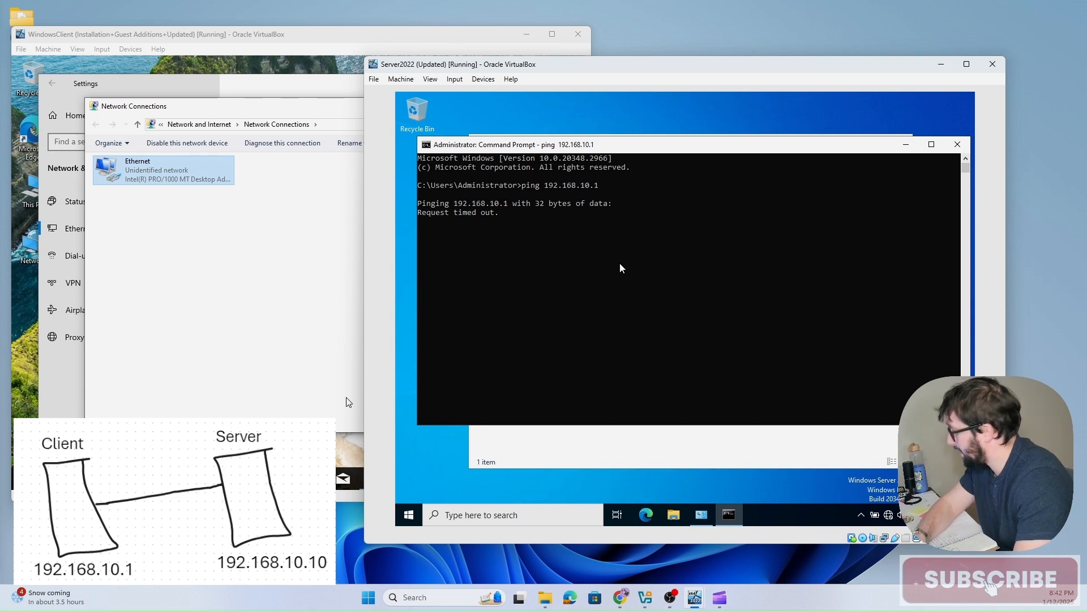
Step: Open Command Prompt on the client and ping the server at 192.168.10.10
click(264, 205)
click(118, 479)
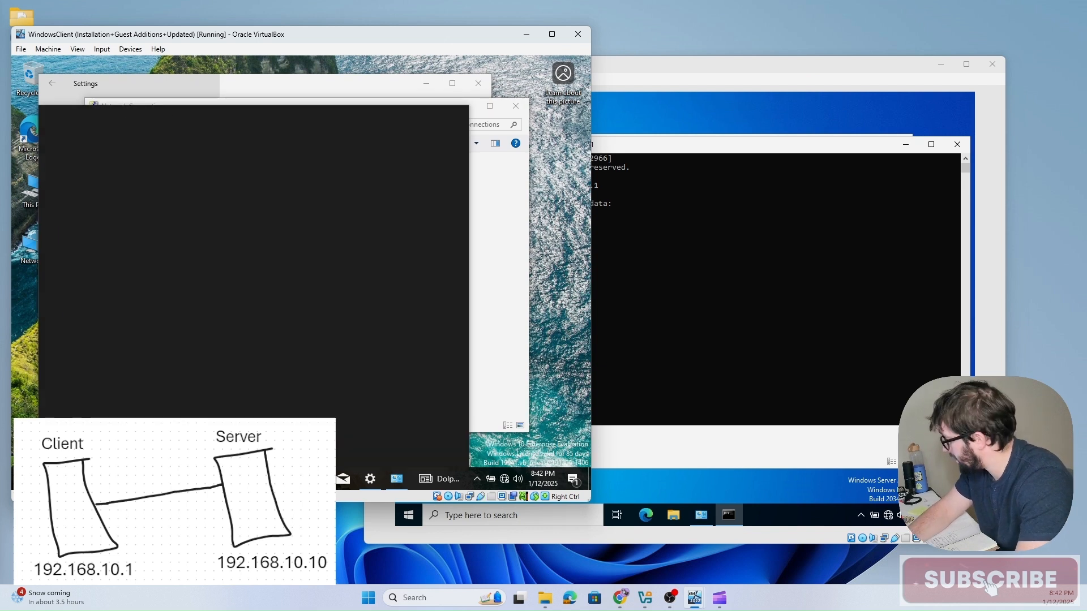
text(cmd)
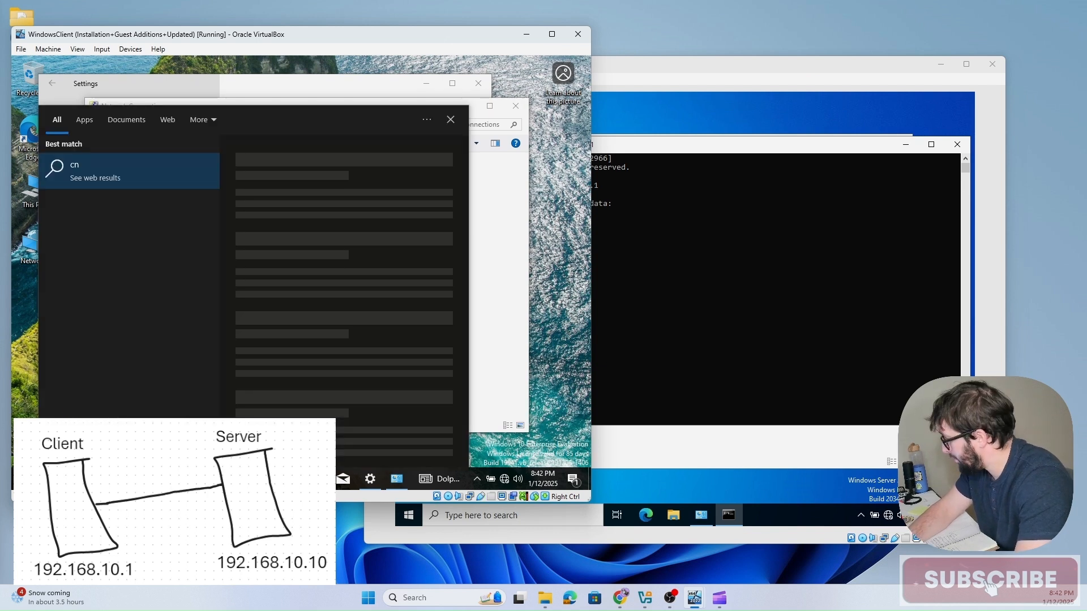
key(Return)
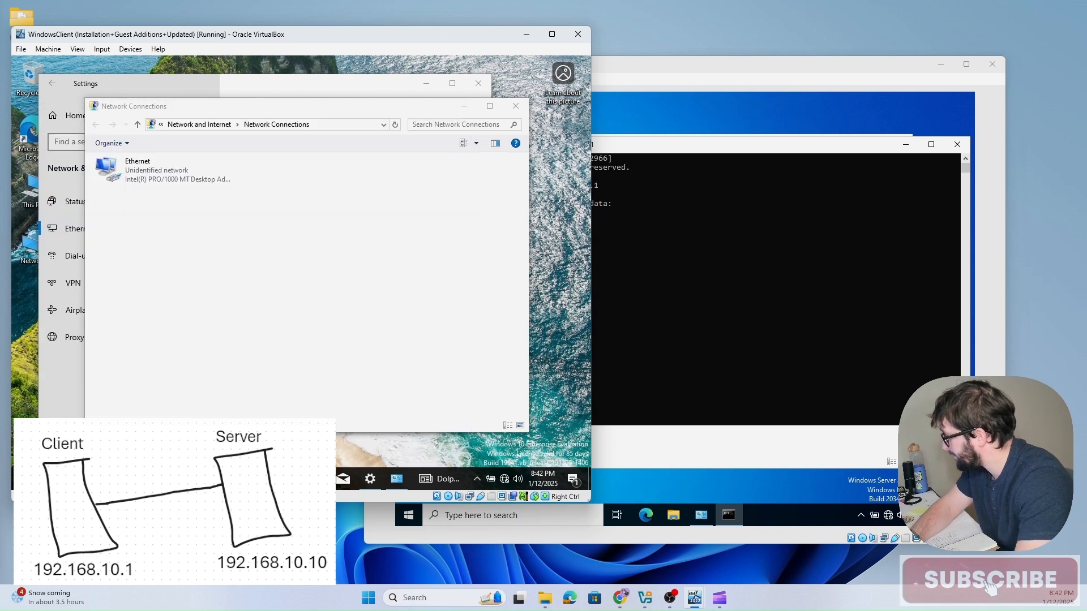
text(p)
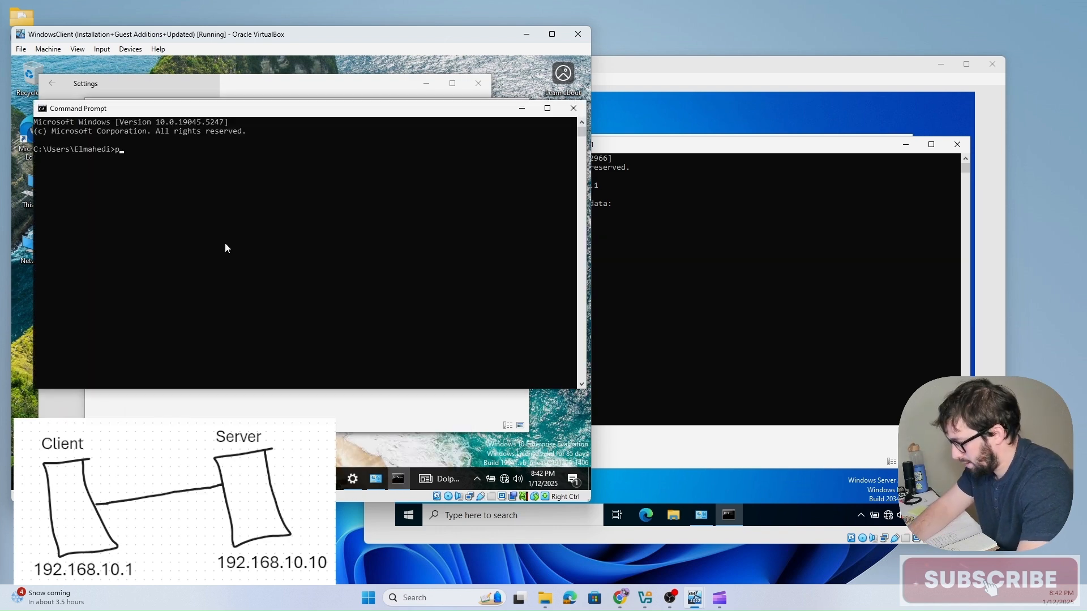
text(ing 19)
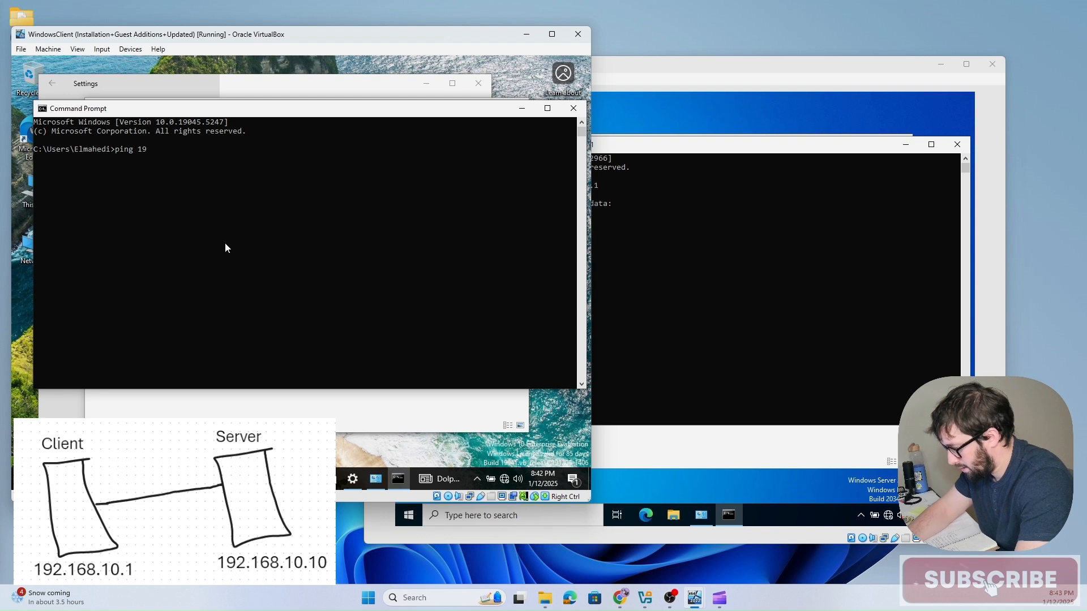
text(2.168.10)
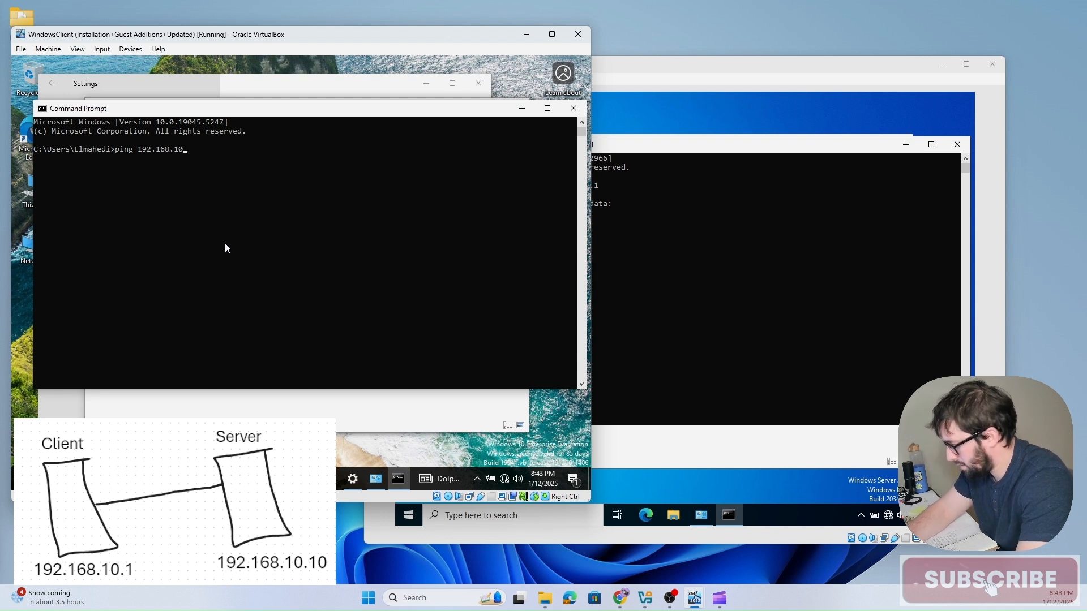
text(.10)
key(Return)
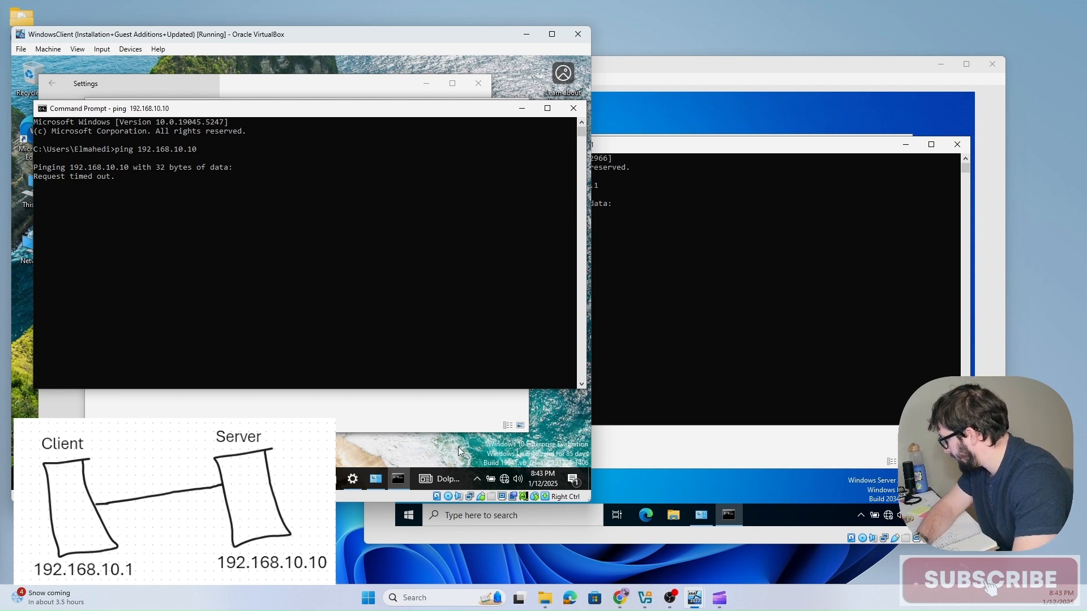
Step: Open the client's advanced sharing settings and turn on network discovery and file and printer sharing for the Private profile
click(505, 479)
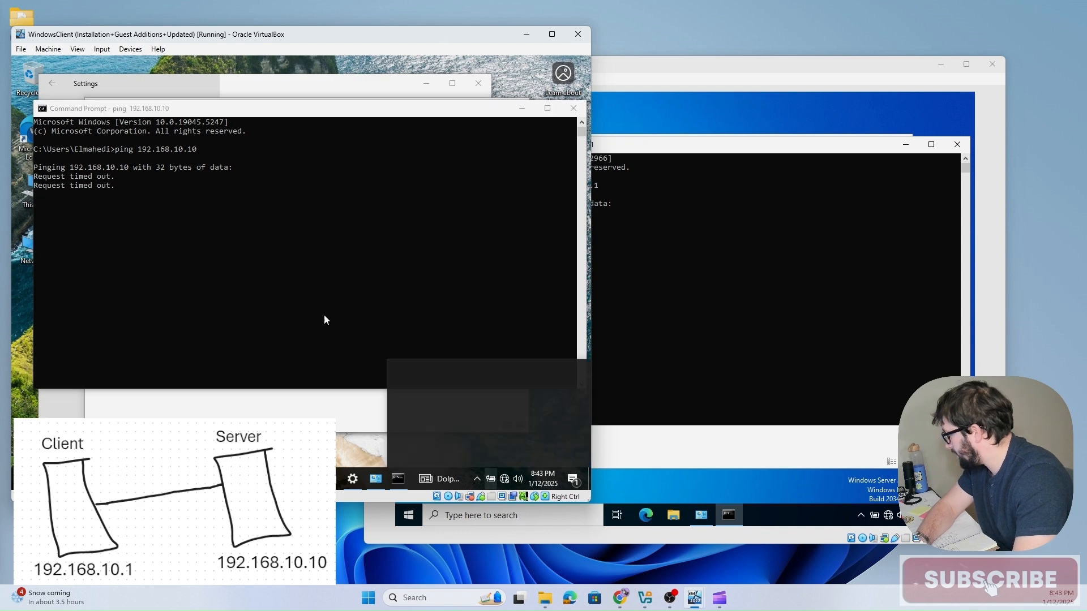
click(419, 407)
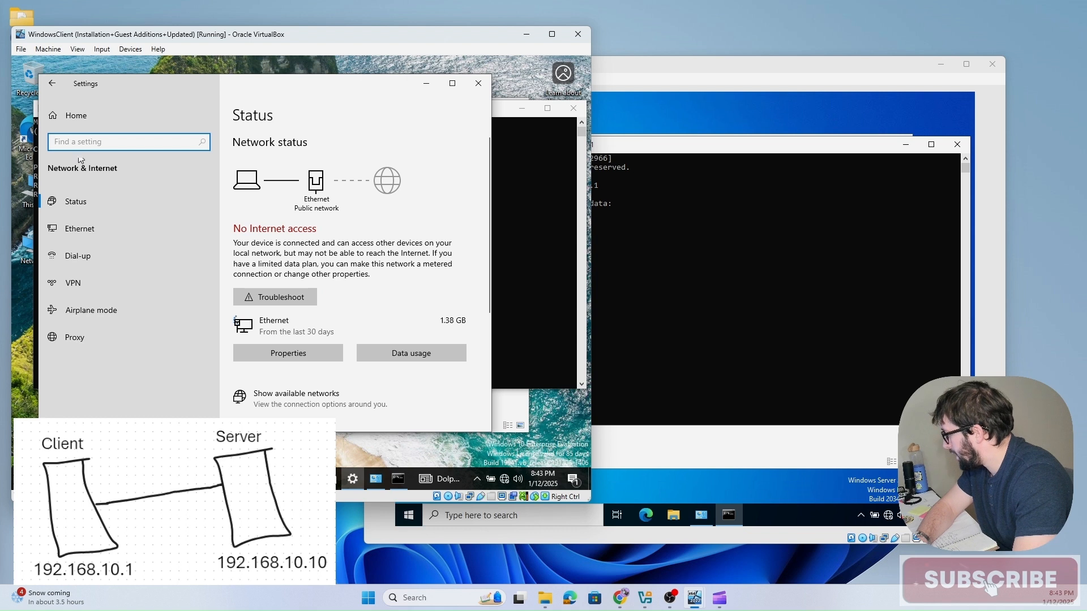
click(55, 87)
click(77, 229)
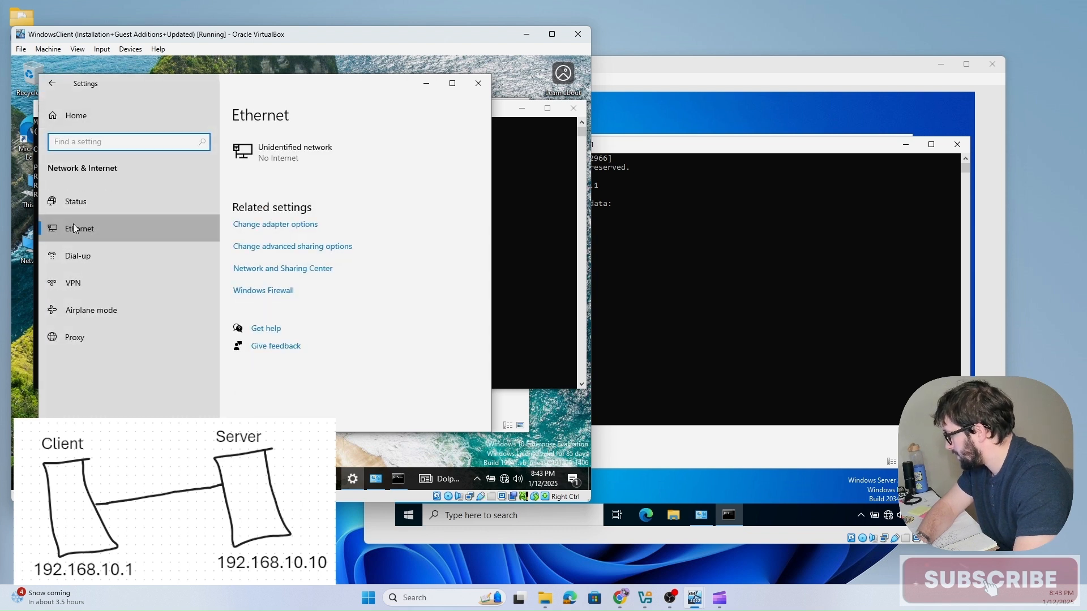
click(269, 249)
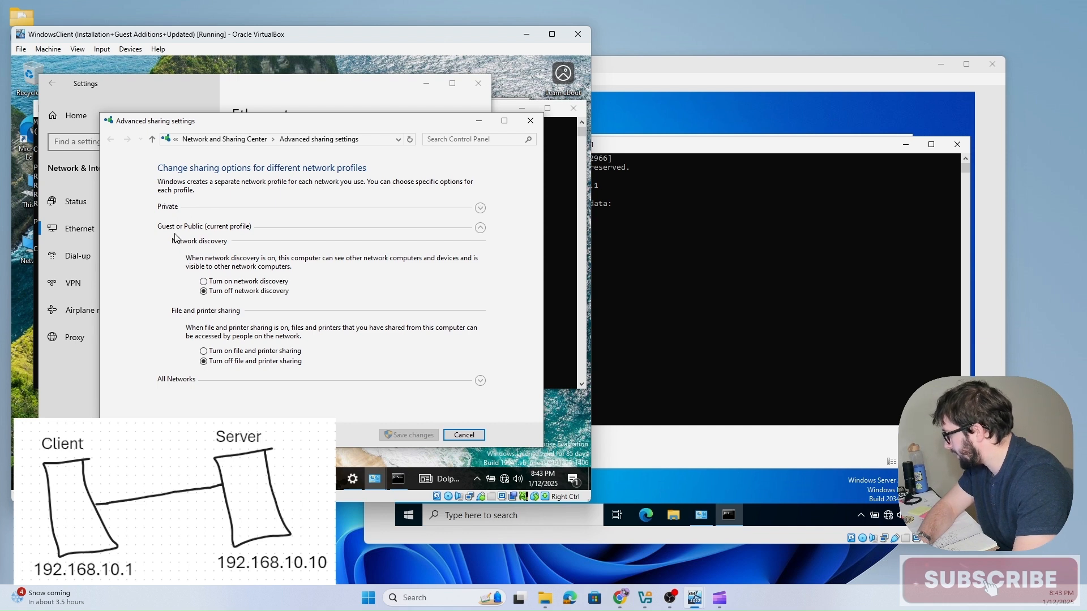
click(170, 207)
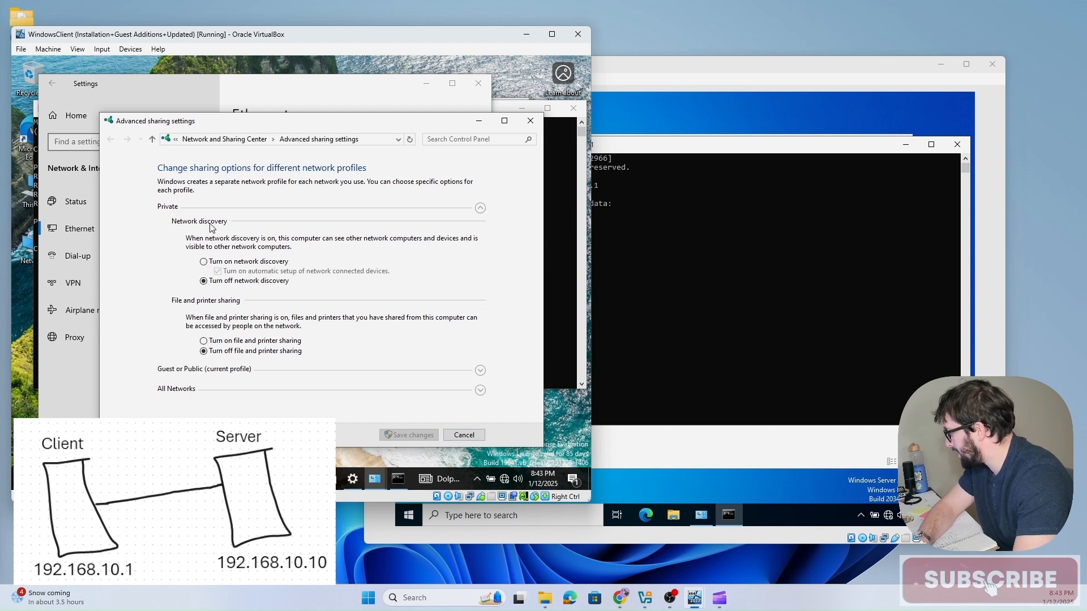
click(204, 262)
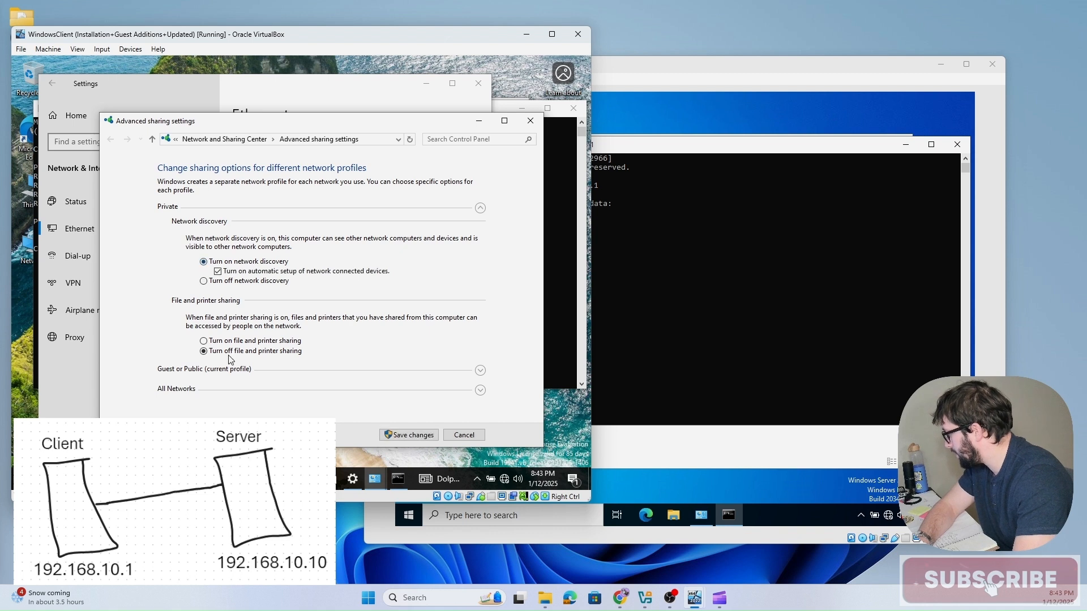
click(204, 341)
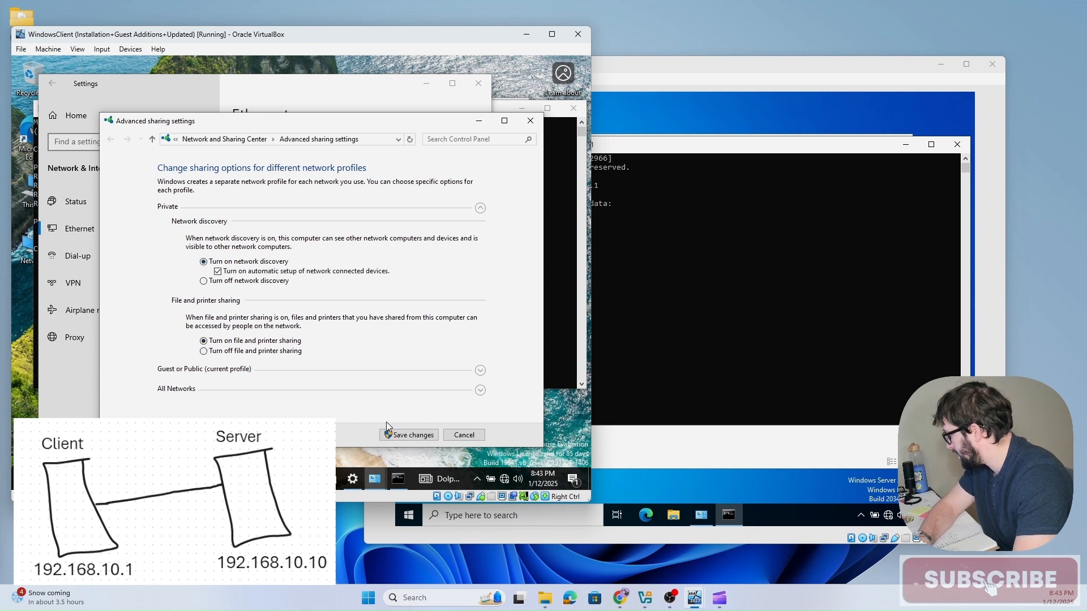
Step: Turn on network discovery and file and printer sharing for the client's Guest or Public profile, save changes, and close Settings
click(220, 371)
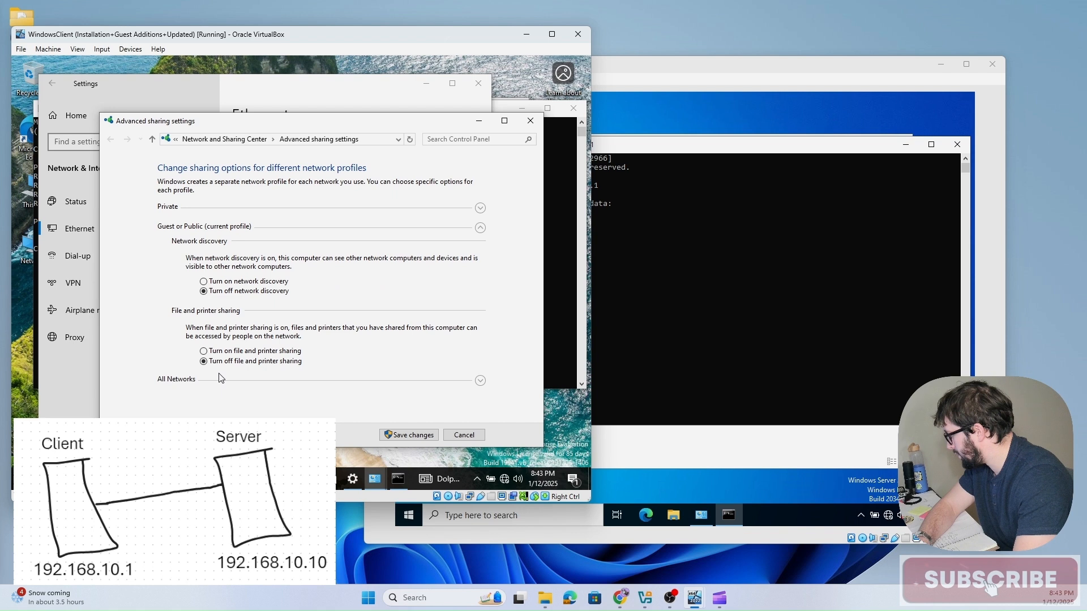
click(204, 352)
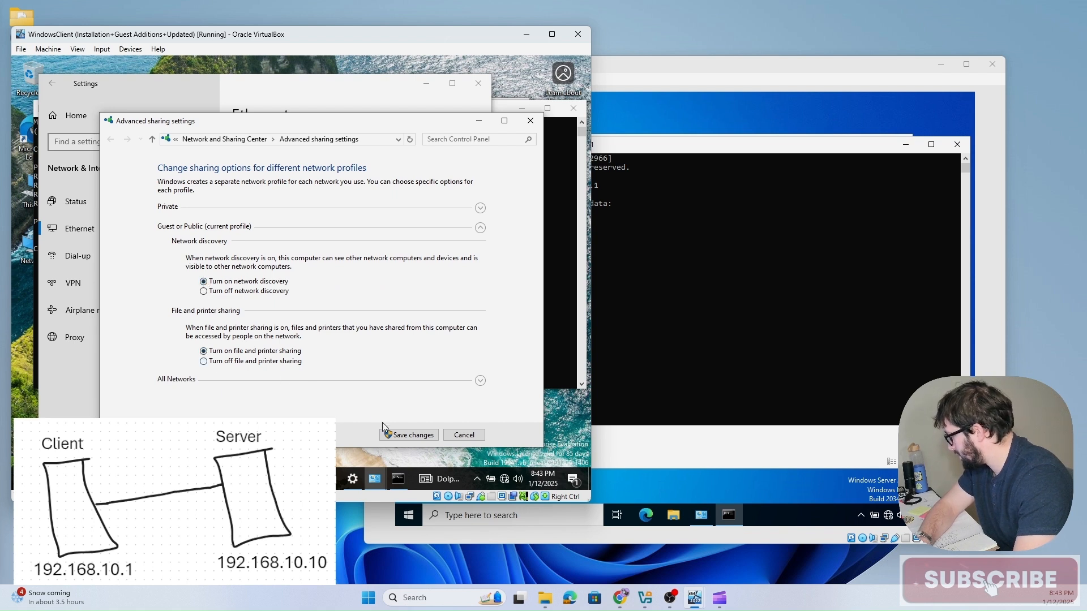
click(398, 436)
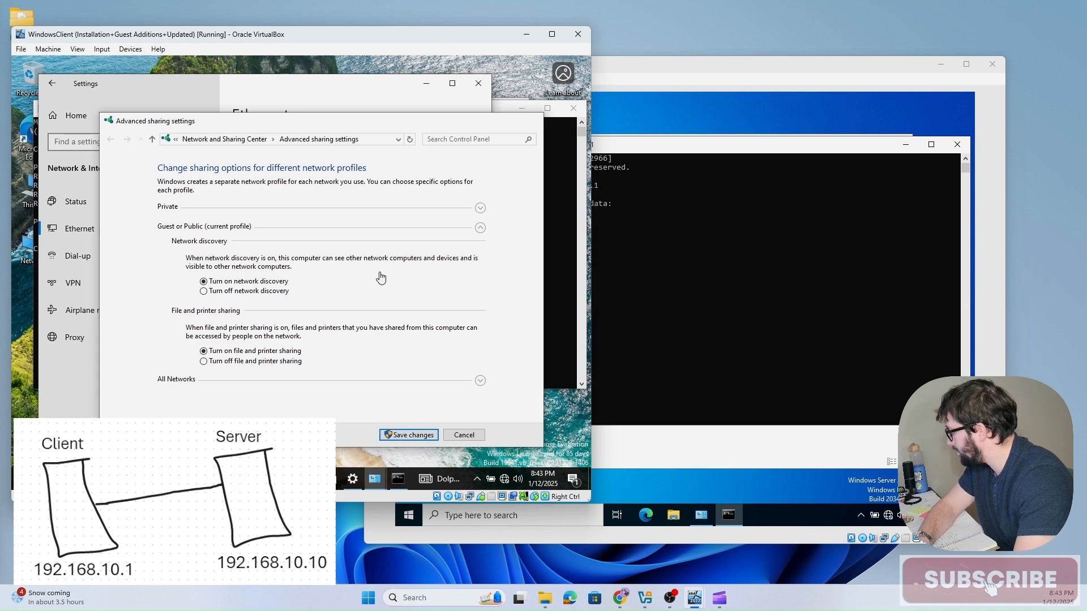
click(483, 85)
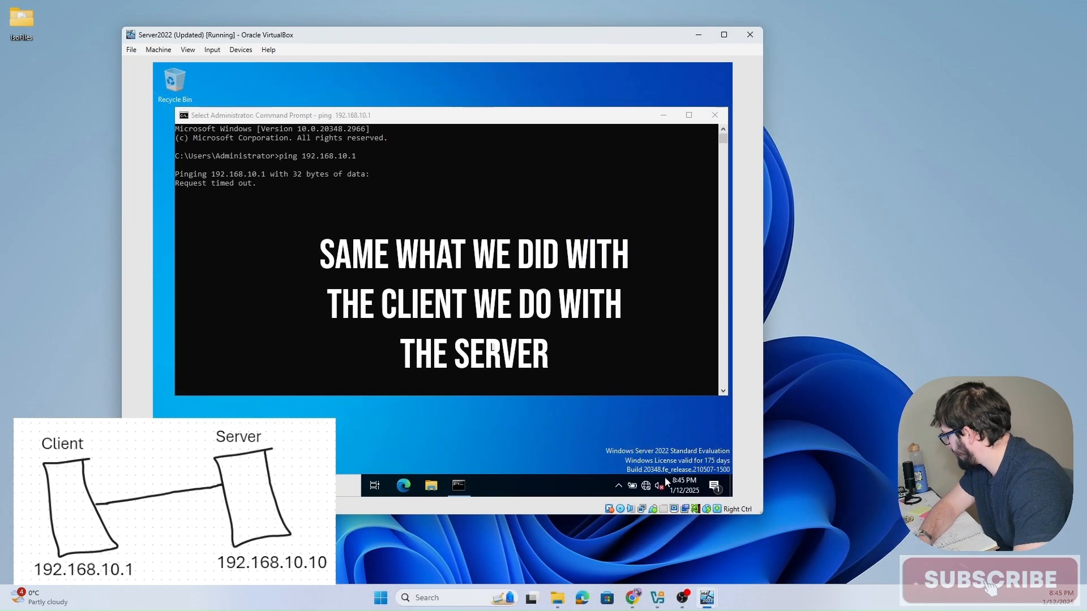
Step: Open the server's advanced sharing settings and turn on network discovery and file and printer sharing for the Private profile
click(647, 487)
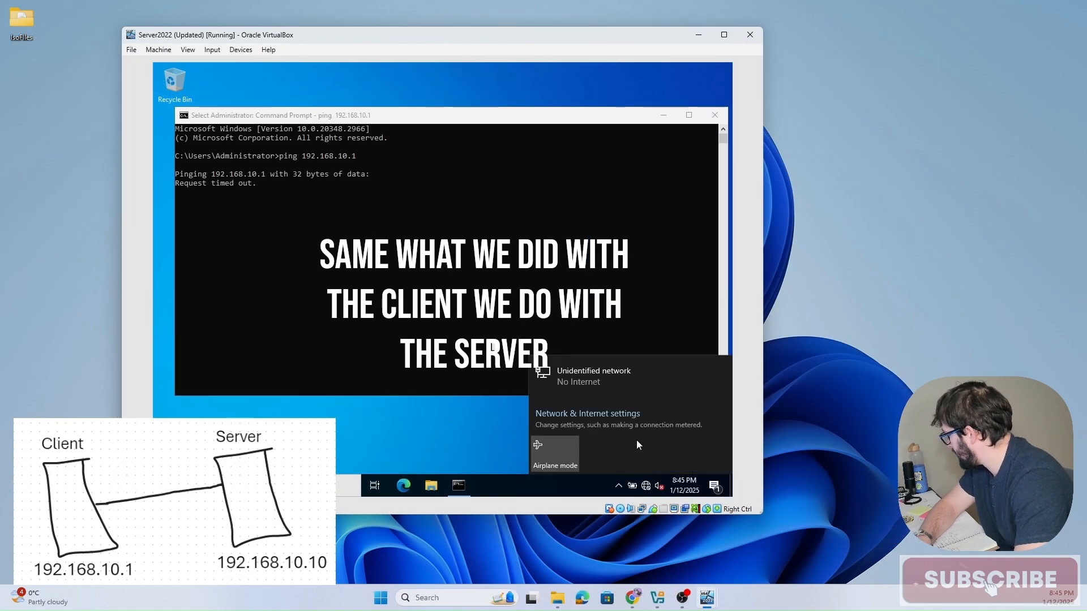
click(604, 418)
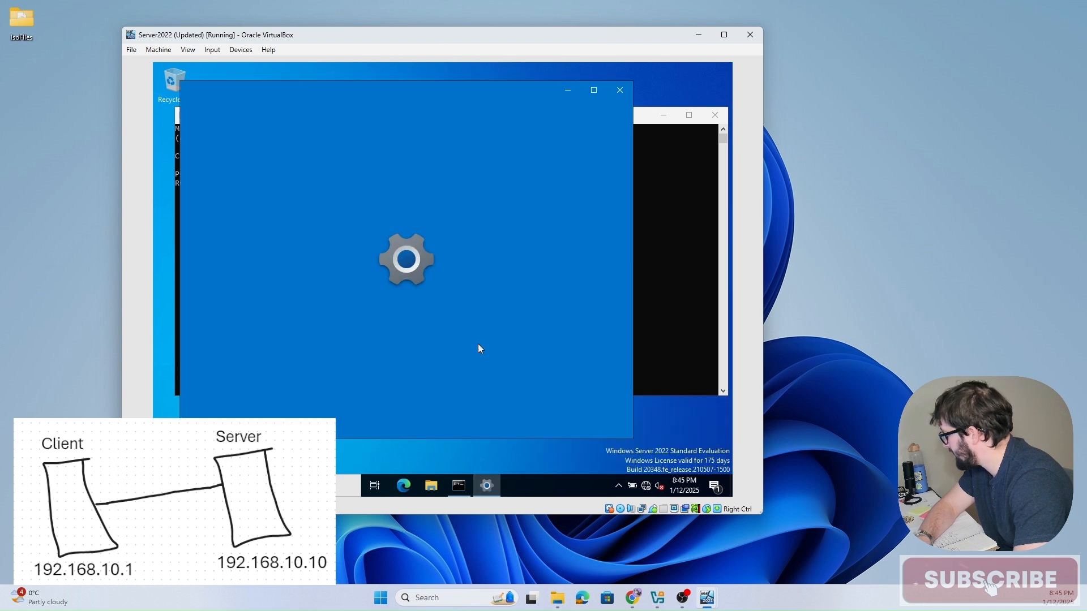
click(261, 237)
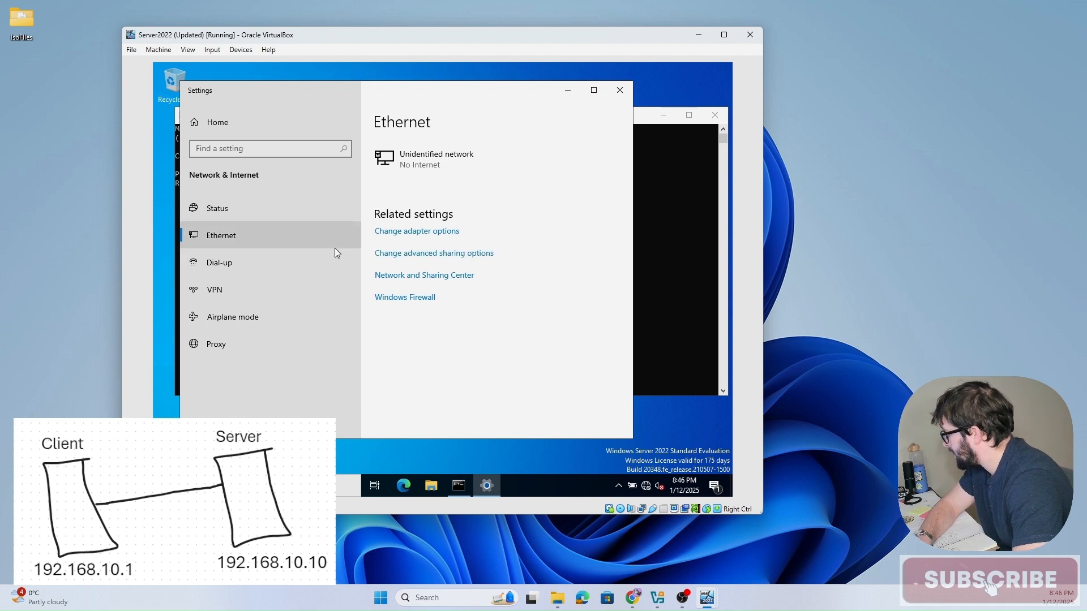
click(447, 256)
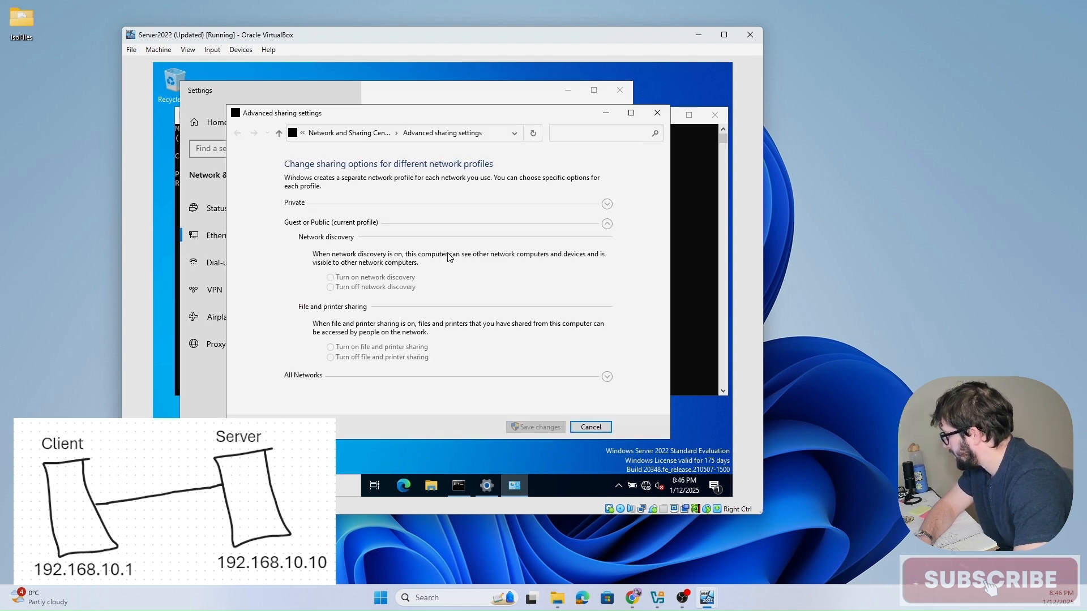
click(447, 206)
click(331, 258)
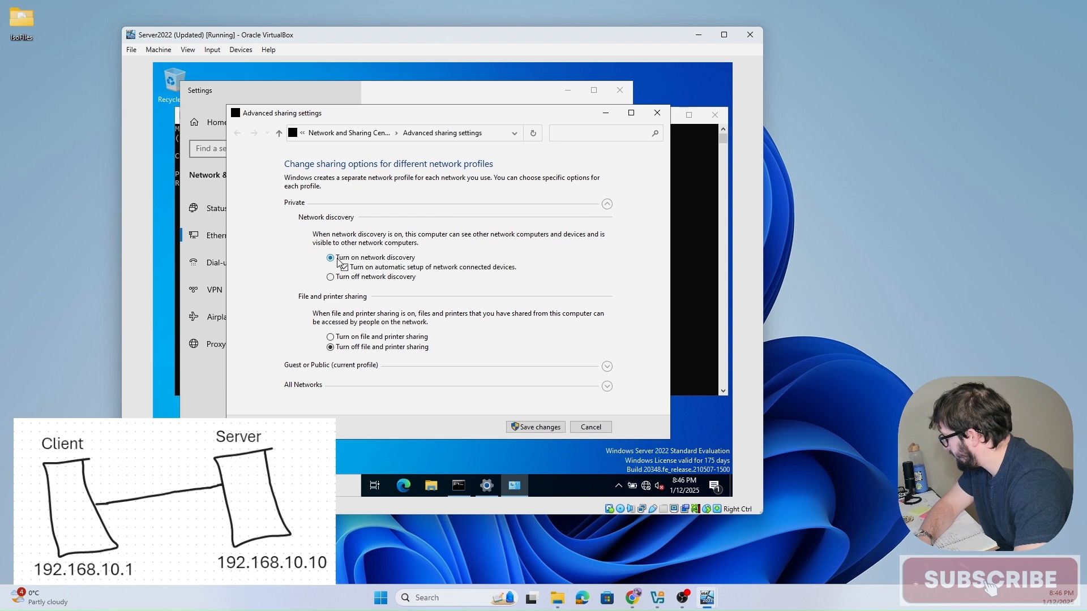
click(330, 337)
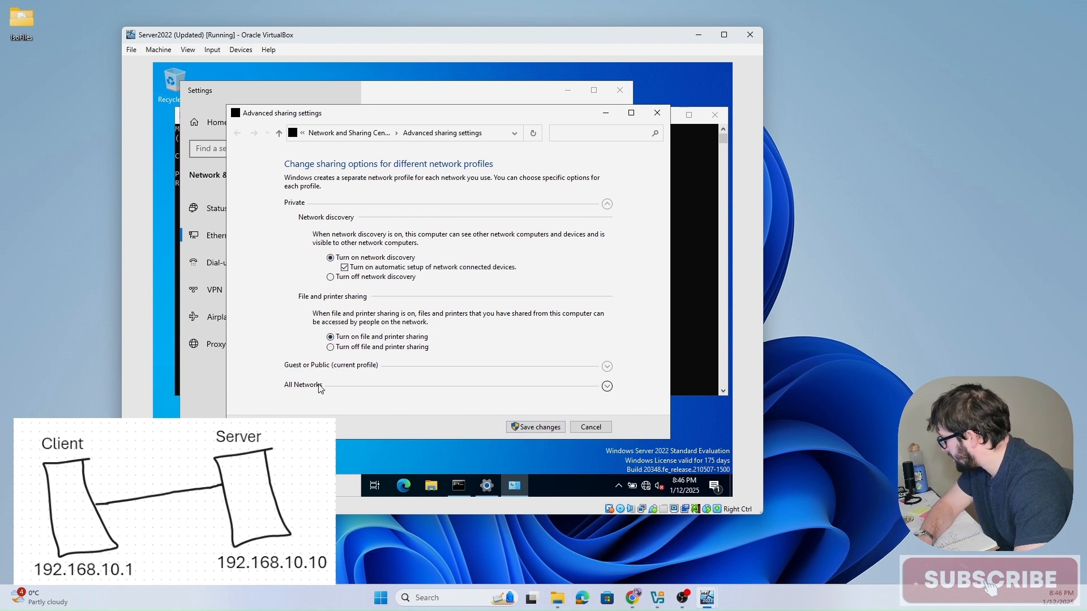
Step: Turn on network discovery and file and printer sharing for the server's Guest or Public profile and save changes
click(333, 368)
click(330, 277)
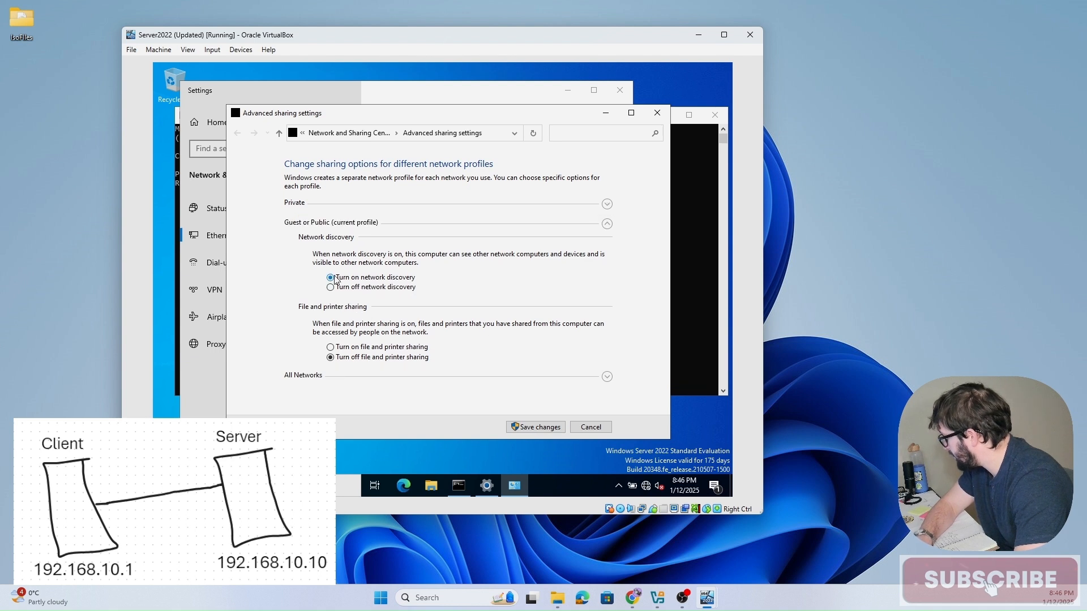
click(331, 347)
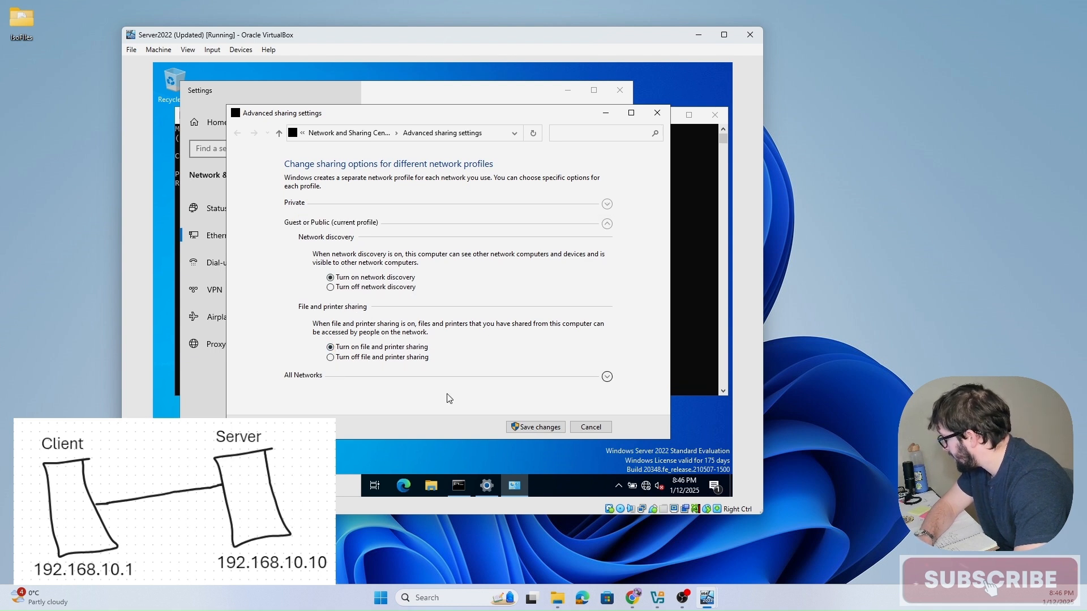
click(526, 428)
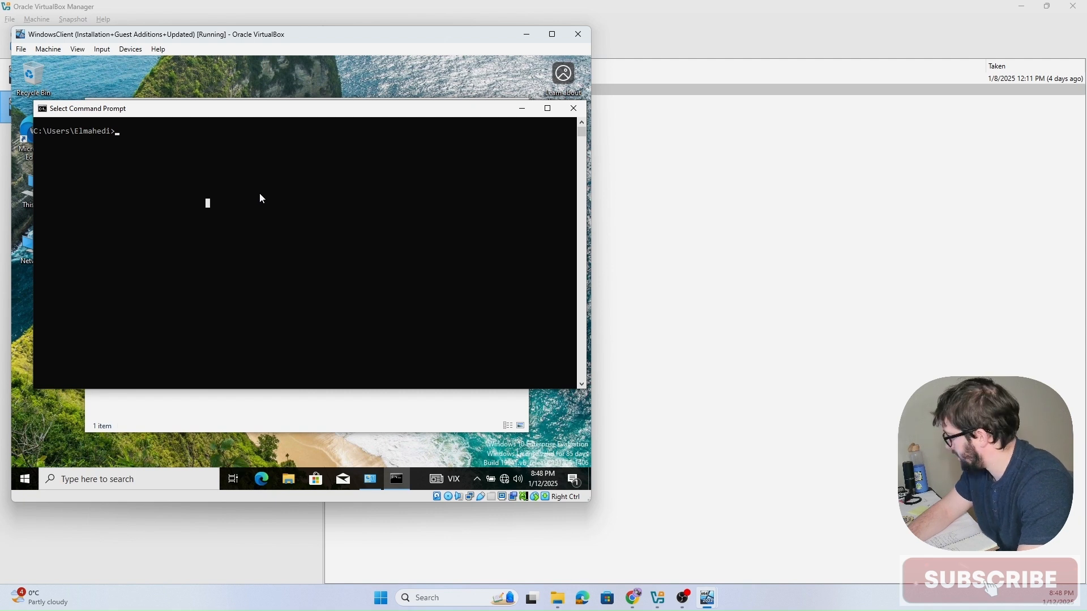
Step: Ping the server at 192.168.10.10 again from the client's Command Prompt, then exit the prompt
text(pin)
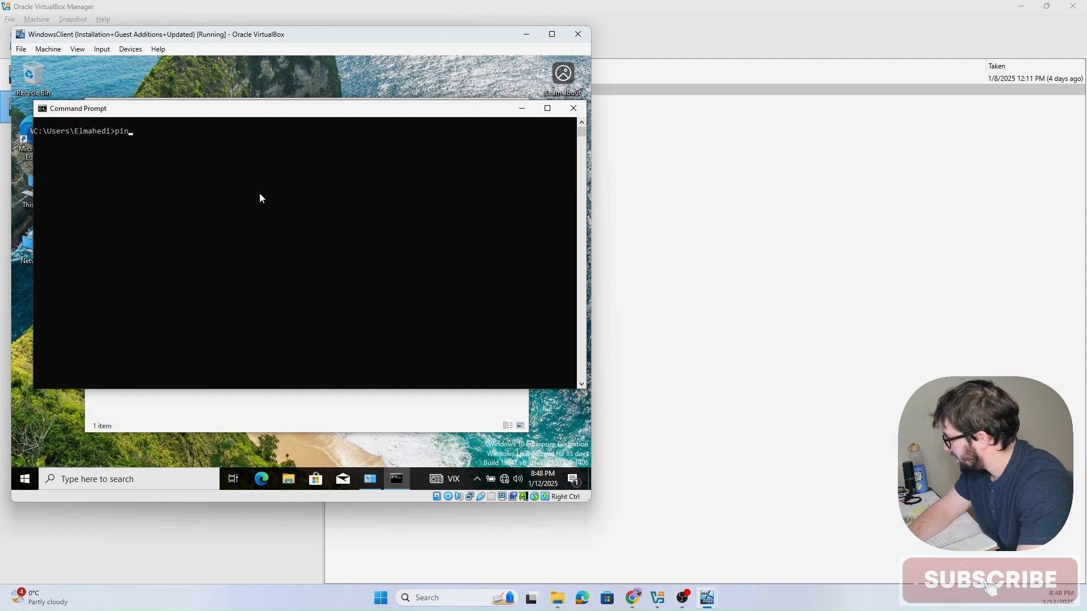
text(g 192)
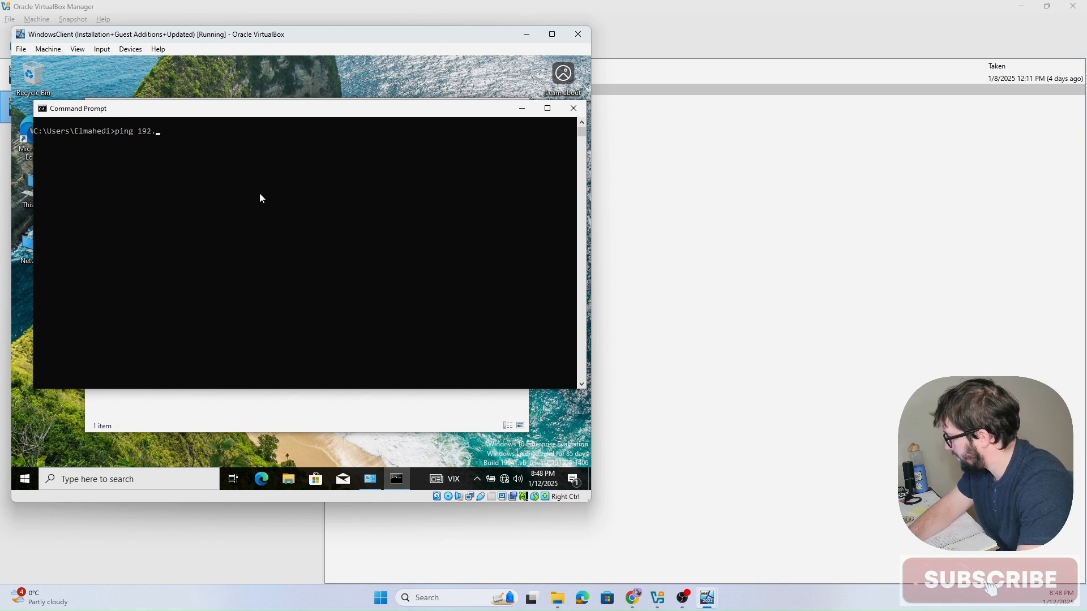
text(.168.10.10)
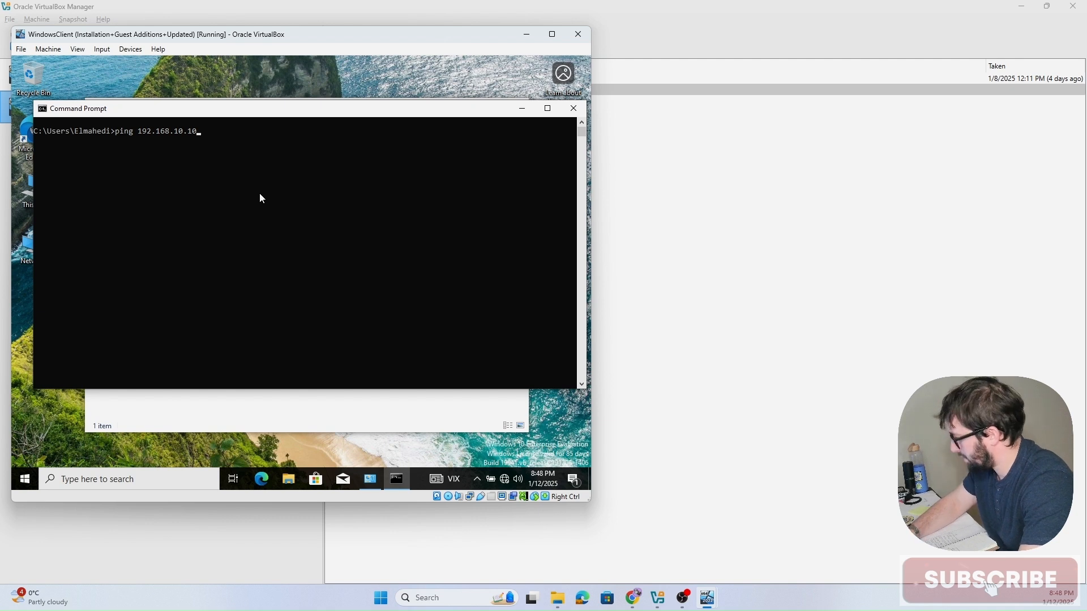
key(Return)
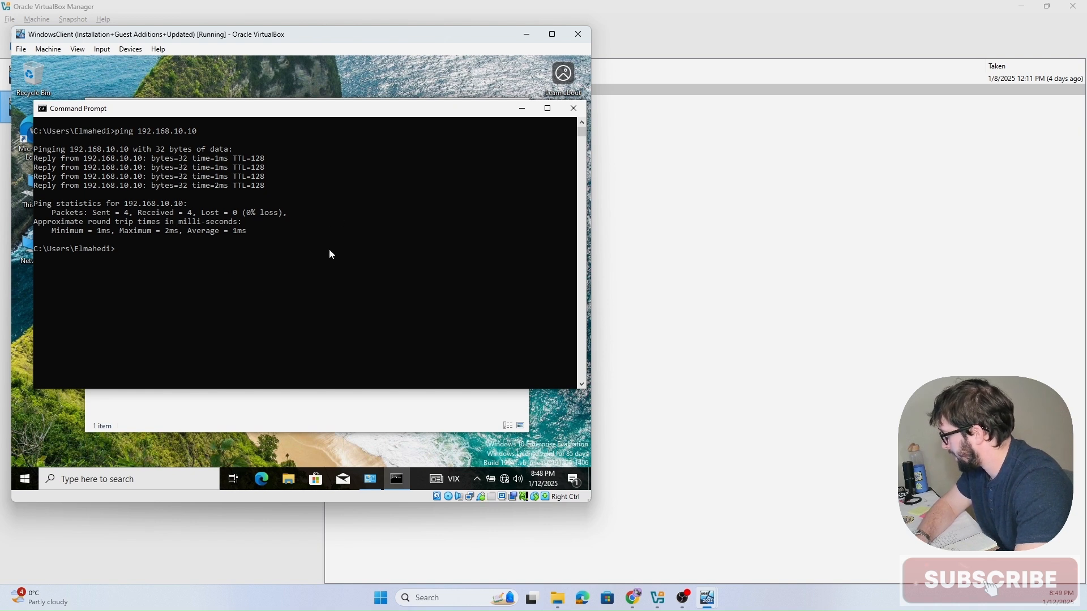
text(exit)
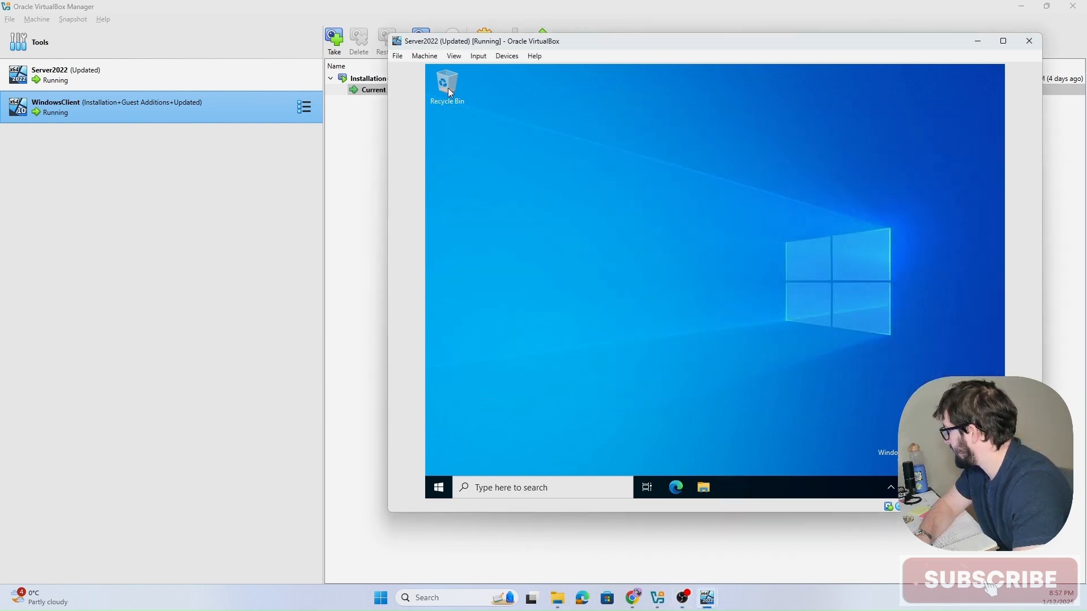
Step: Take a snapshot of the server VM named Setup Sandbox LAN
click(397, 56)
mouse_move(425, 56)
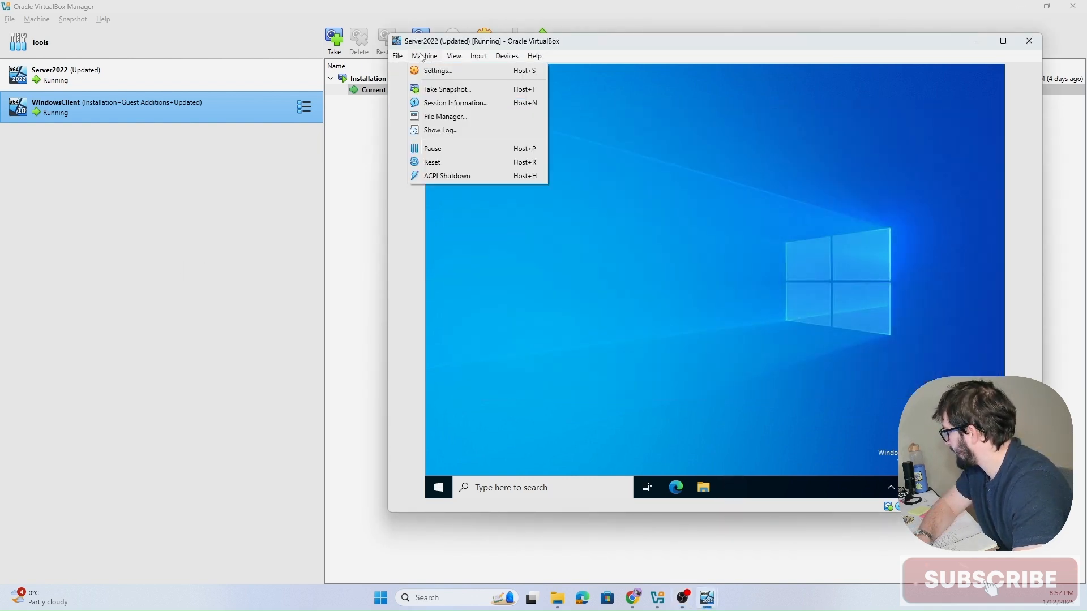
click(447, 89)
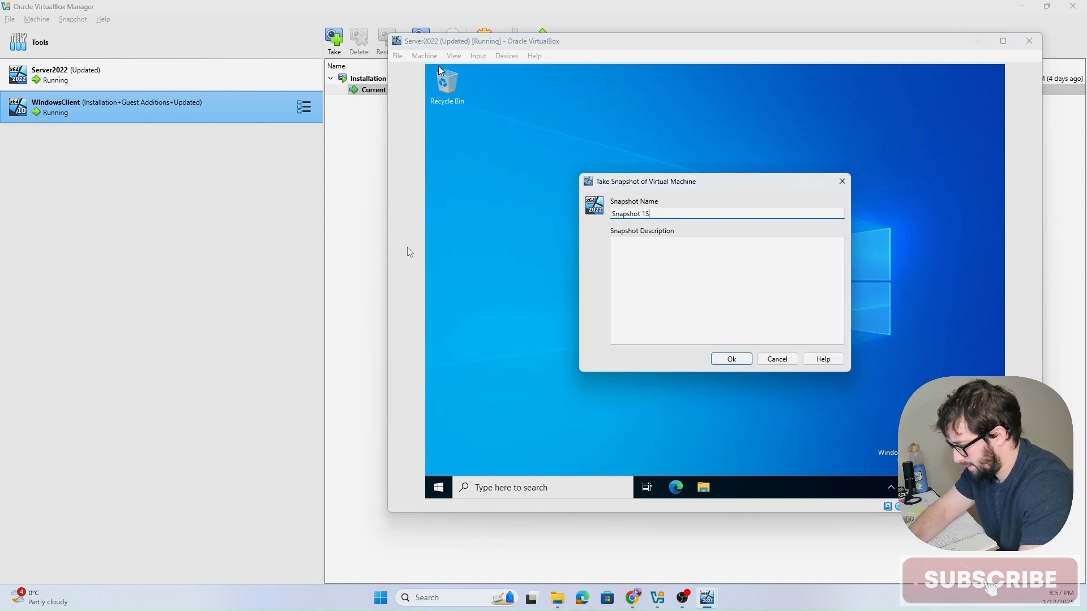
text(Setup)
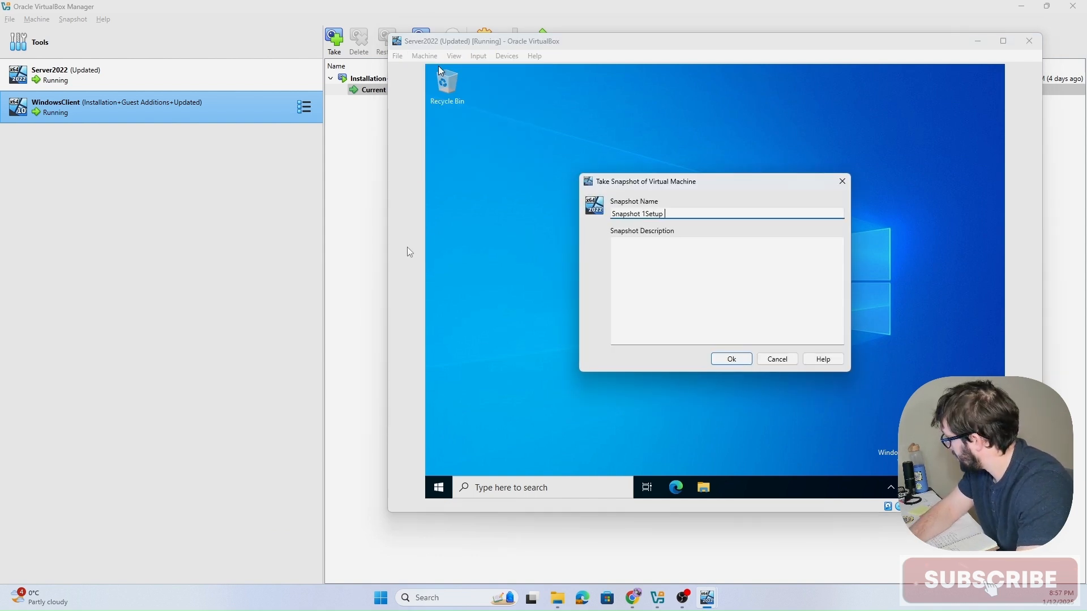
key(BackSpace)
key(BackSpace)
key(BackSpace)
key(BackSpace)
key(BackSpace)
key(BackSpace)
key(BackSpace)
key(BackSpace)
key(BackSpace)
key(BackSpace)
key(BackSpace)
key(BackSpace)
key(BackSpace)
key(BackSpace)
key(BackSpace)
text(S)
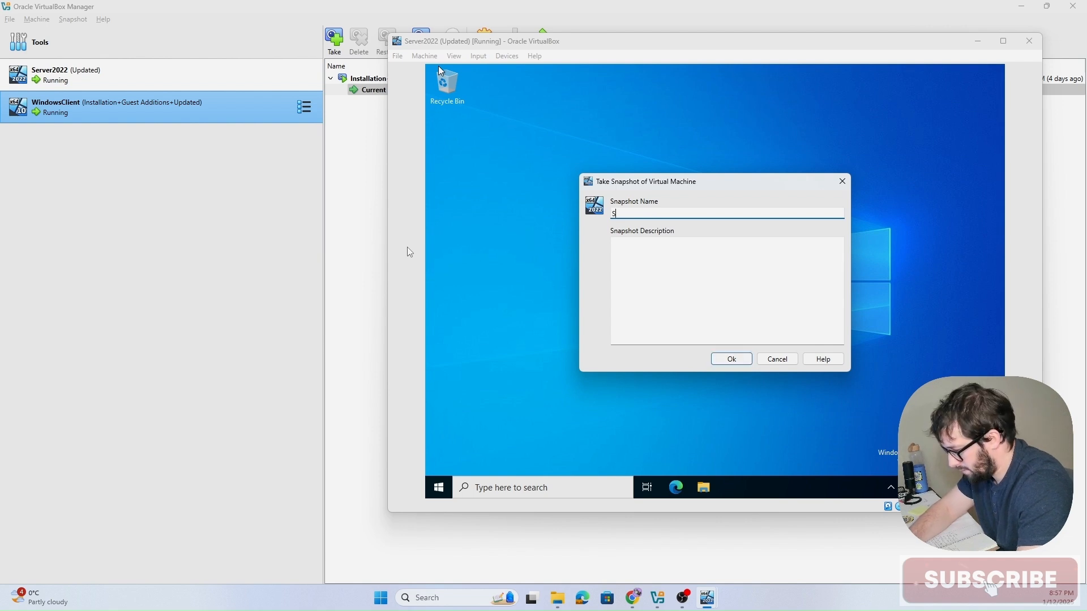
text(etup)
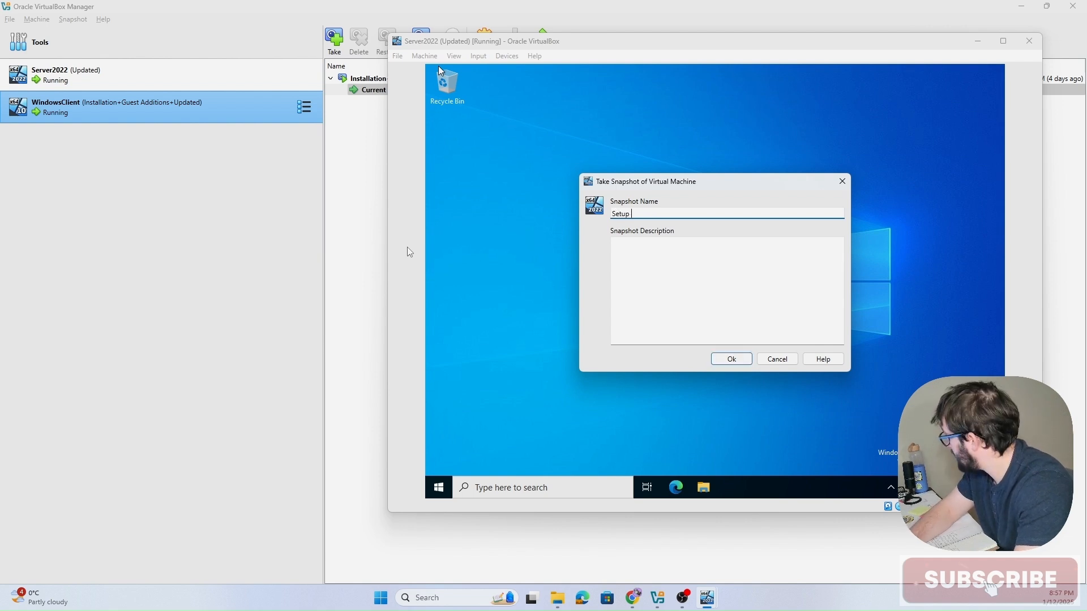
text( Sandbo)
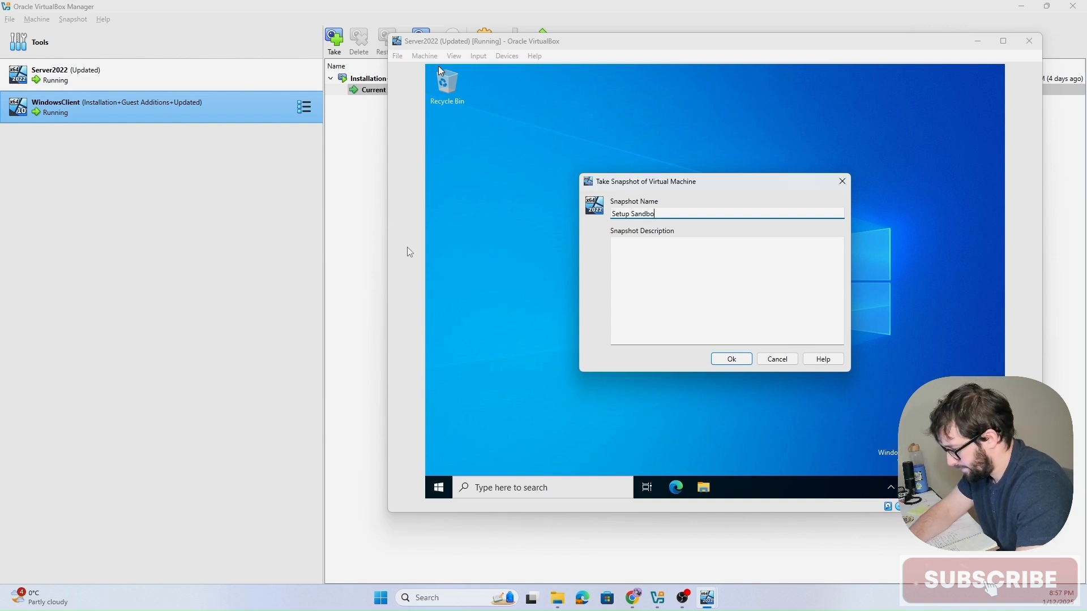
text(x LA)
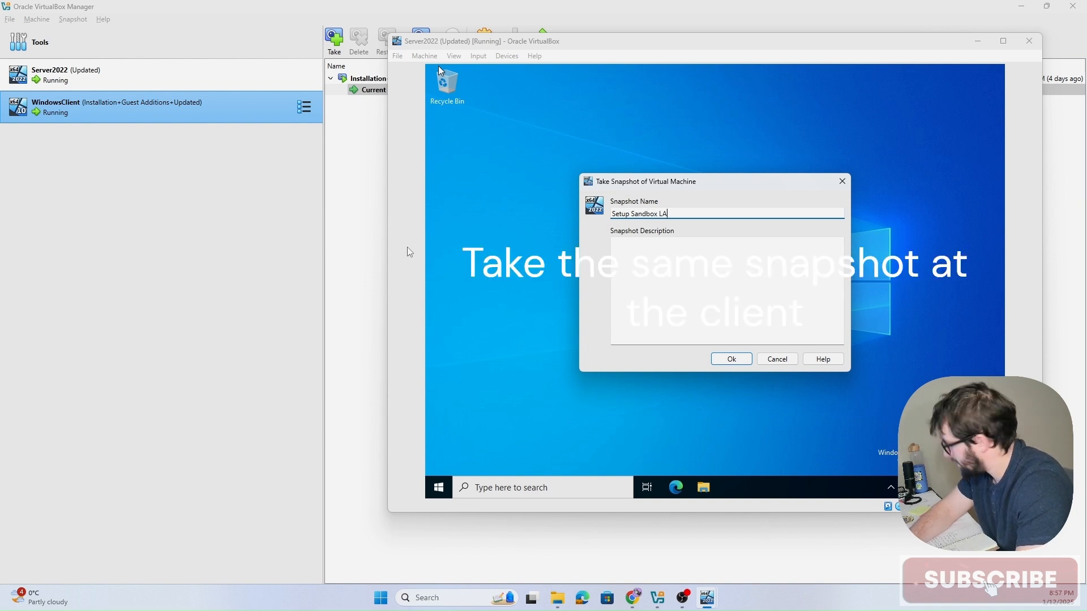
text(N)
click(718, 360)
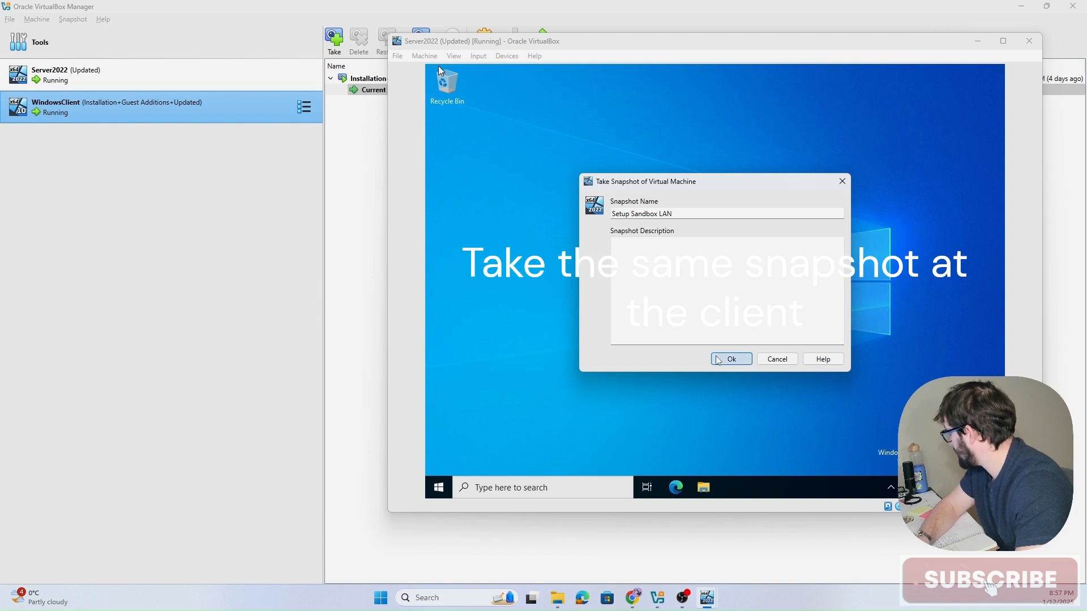